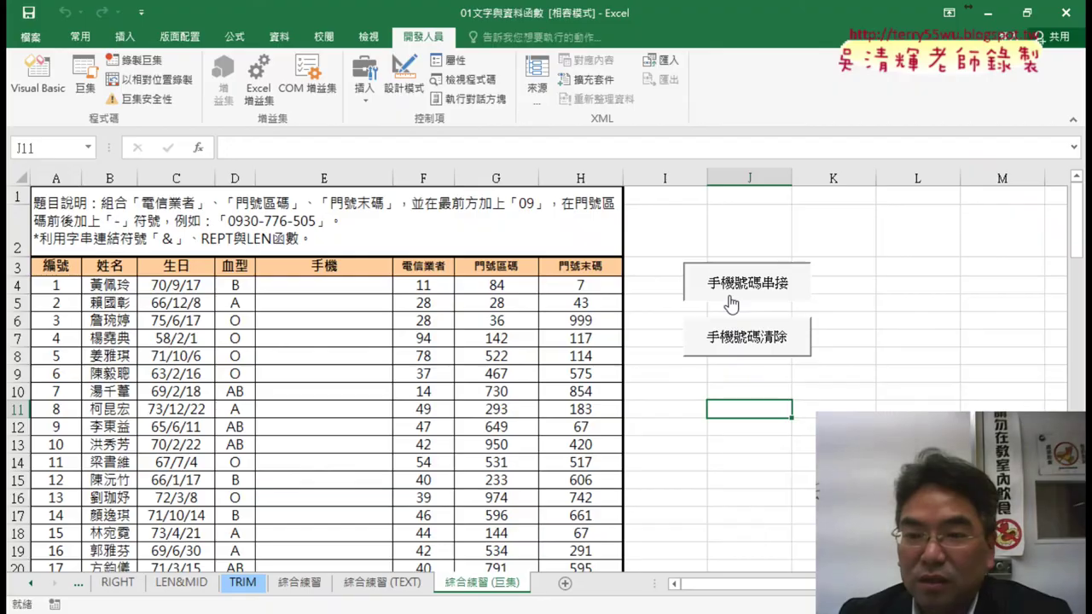
- Alternate the 手機號碼串接 and 手機號碼清除 buttons to fill, clear and refill column E's phone numbers
click(729, 297)
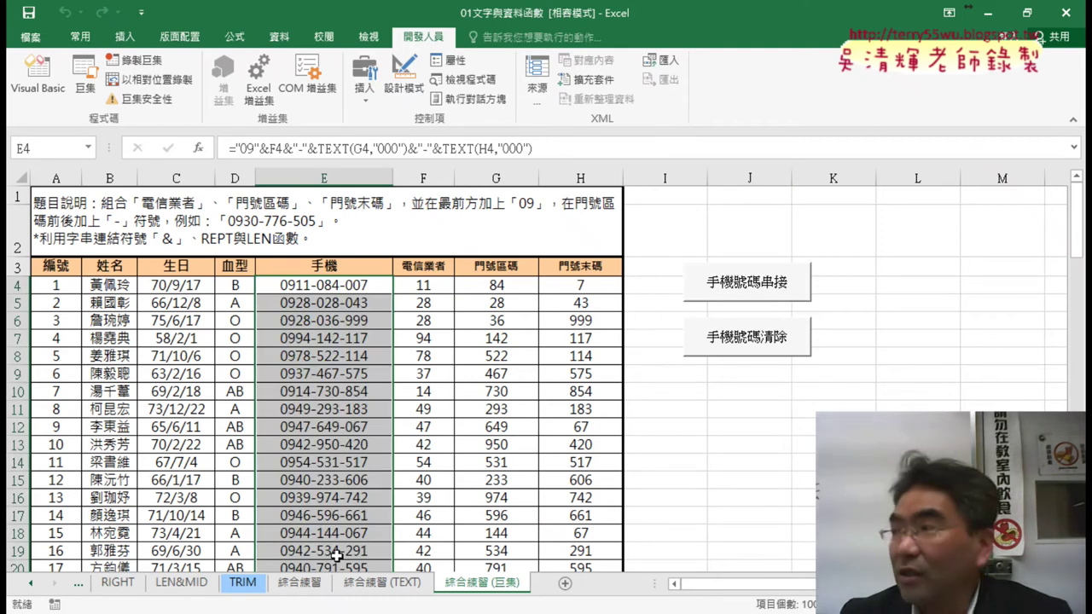
click(737, 352)
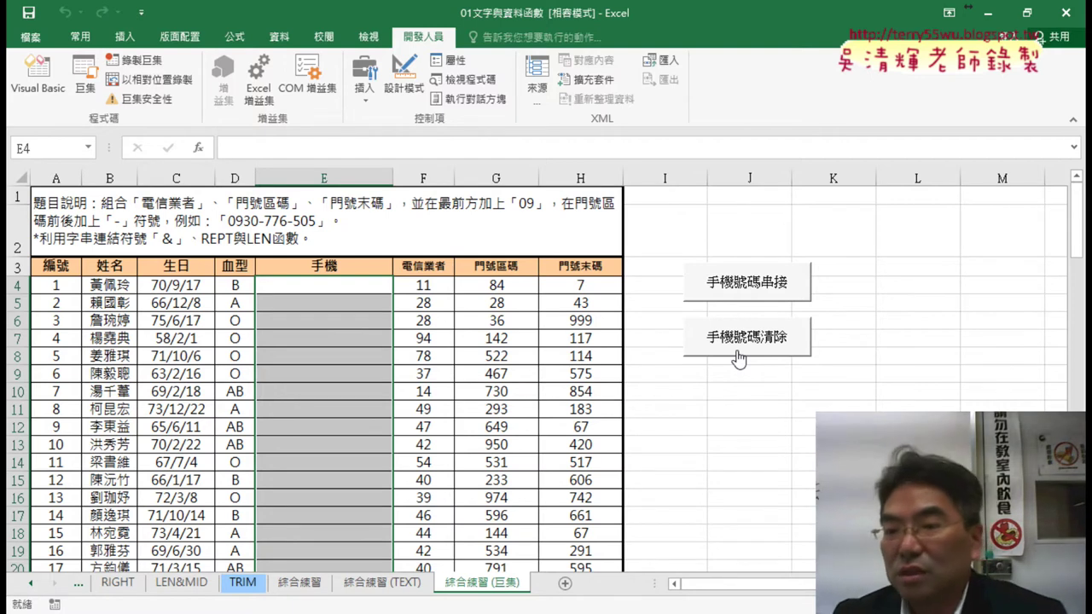
click(737, 297)
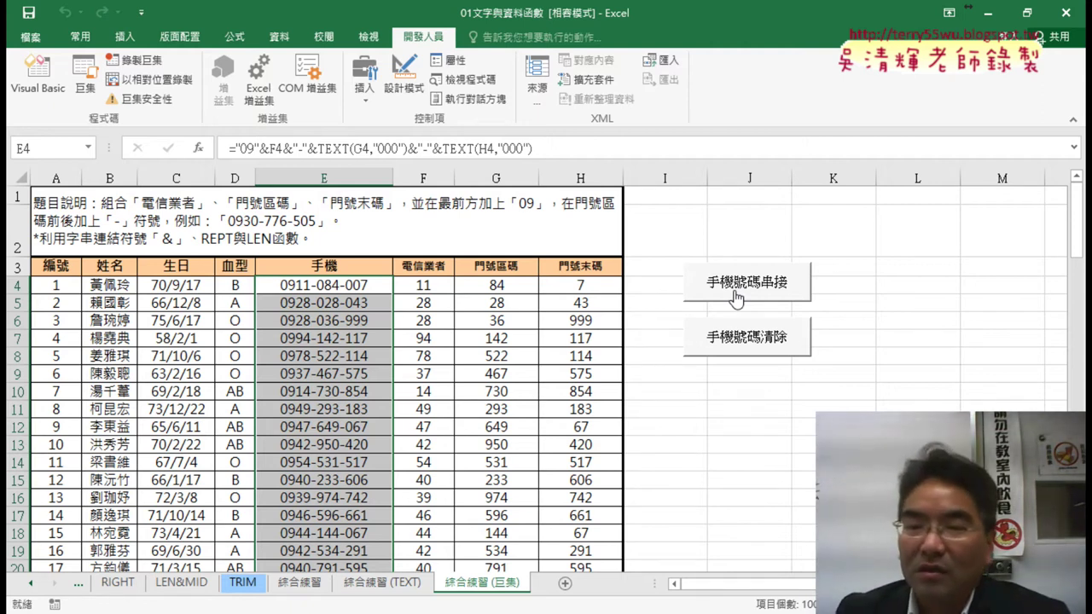
click(757, 347)
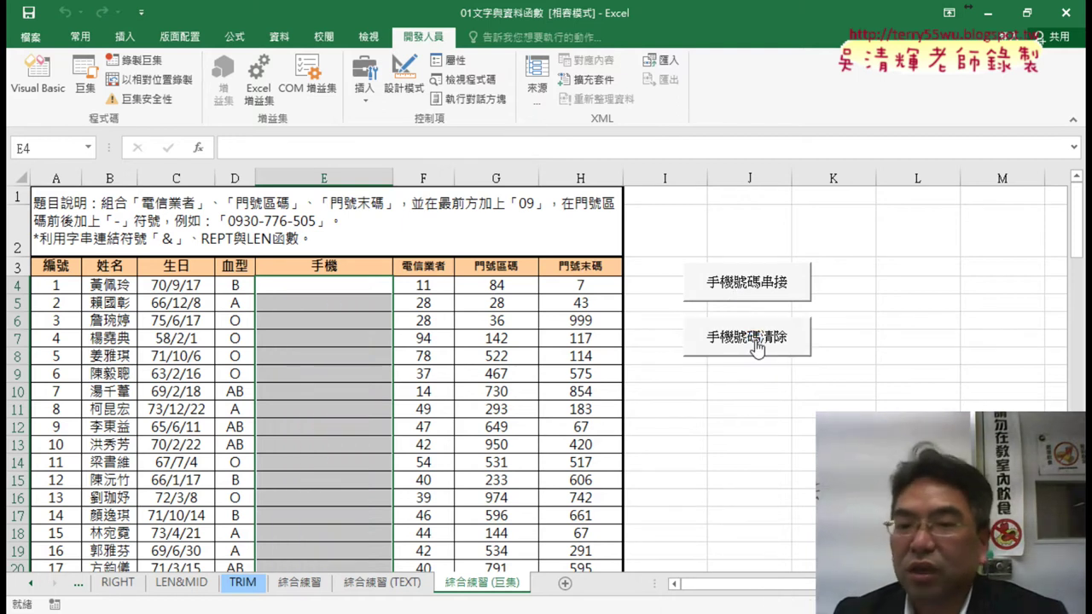
click(755, 293)
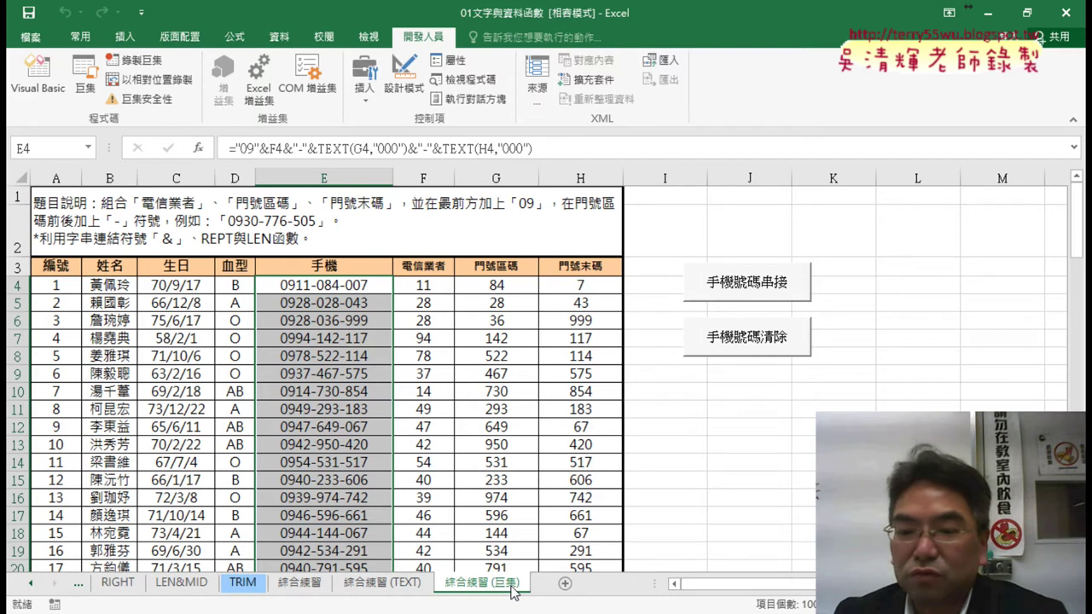
- Delete the 綜合練習 (巨集) sheet and open the Visual Basic editor
click(304, 589)
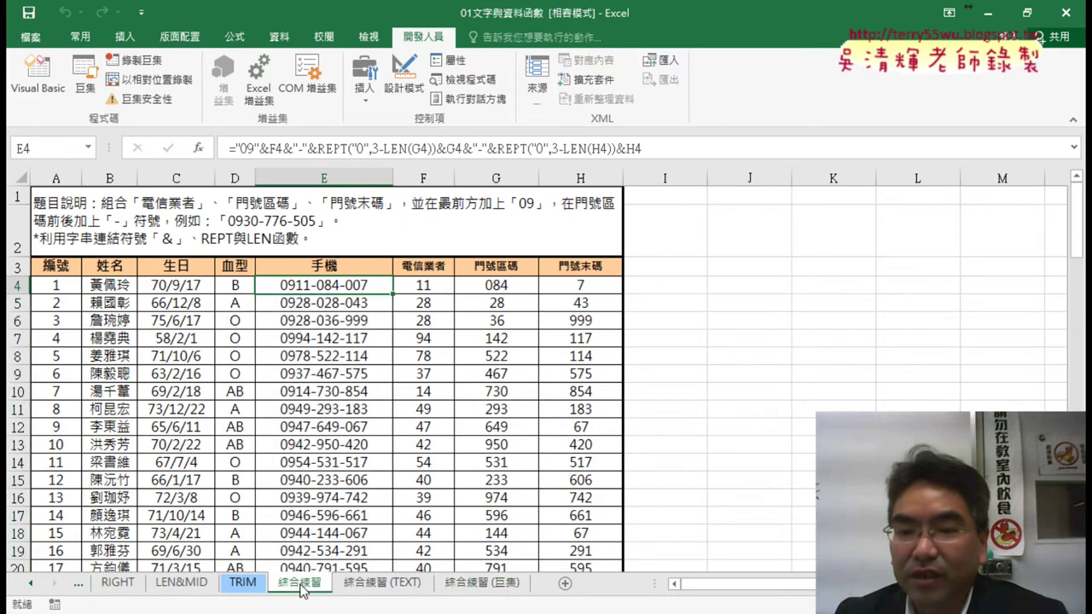
click(384, 589)
click(502, 585)
right_click(529, 587)
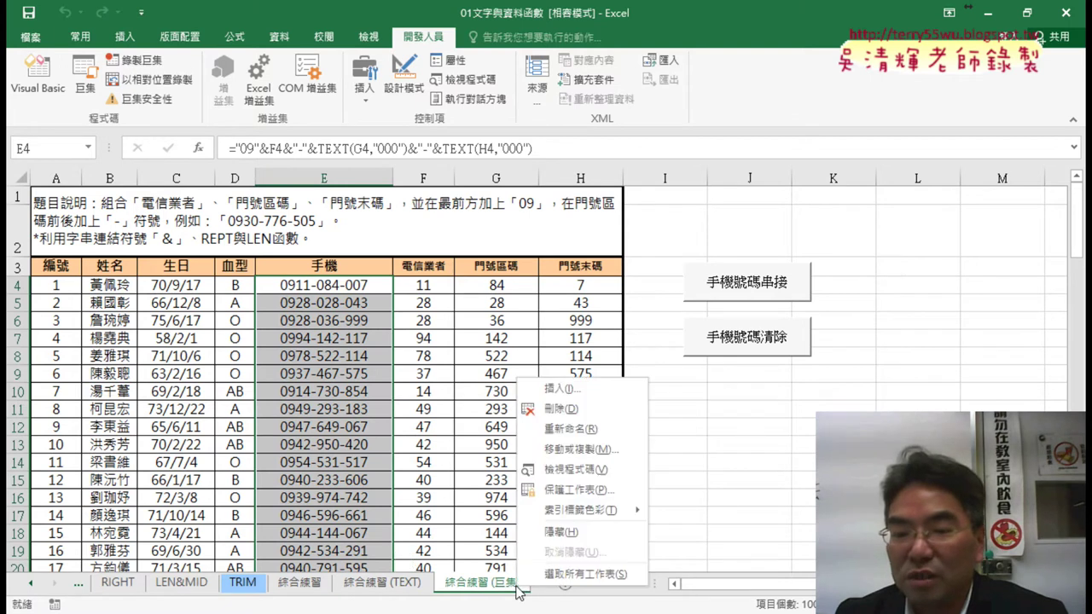
click(588, 406)
click(512, 359)
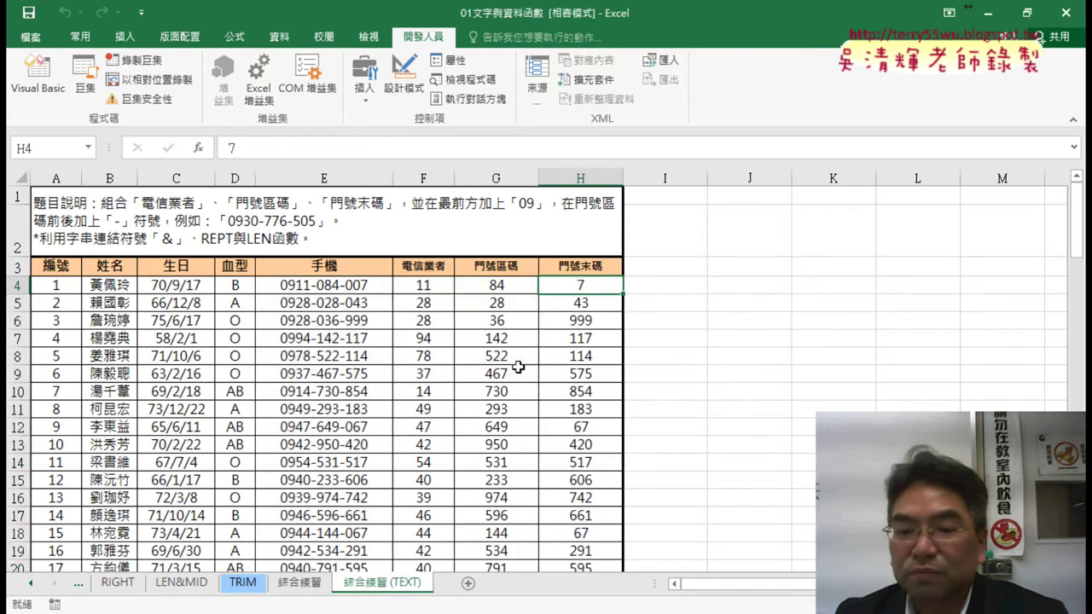
click(37, 77)
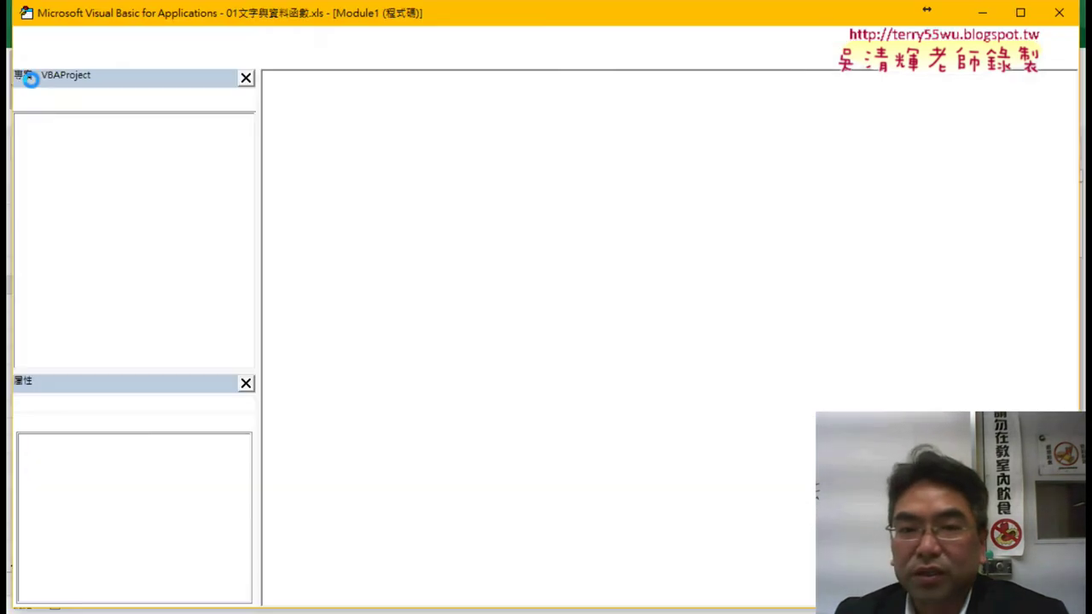
- Remove Module1 from the VBA project without exporting it, then close the editor
right_click(111, 270)
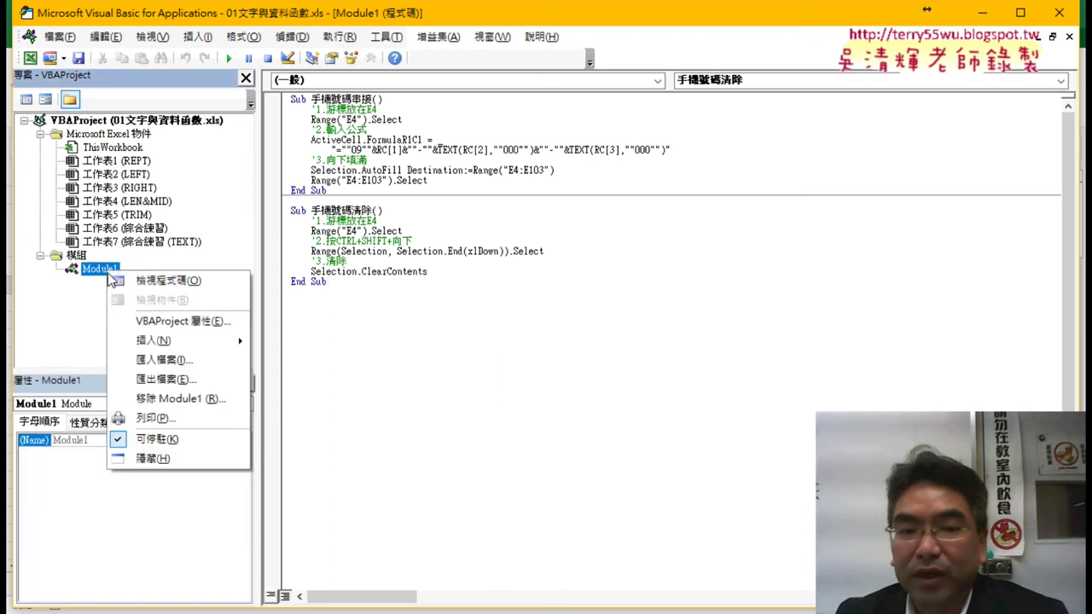
click(154, 399)
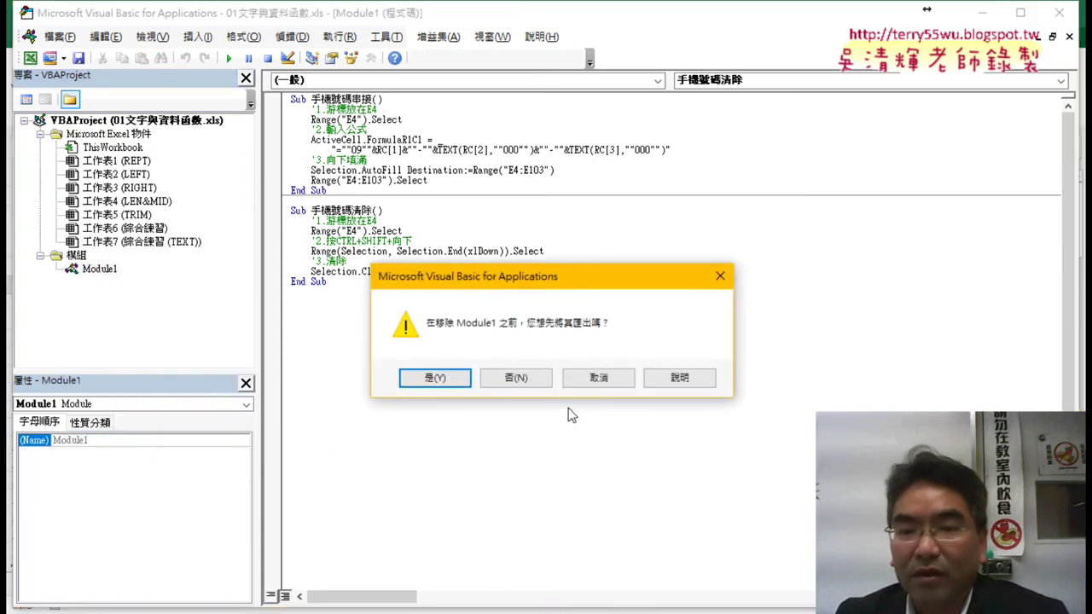
click(531, 383)
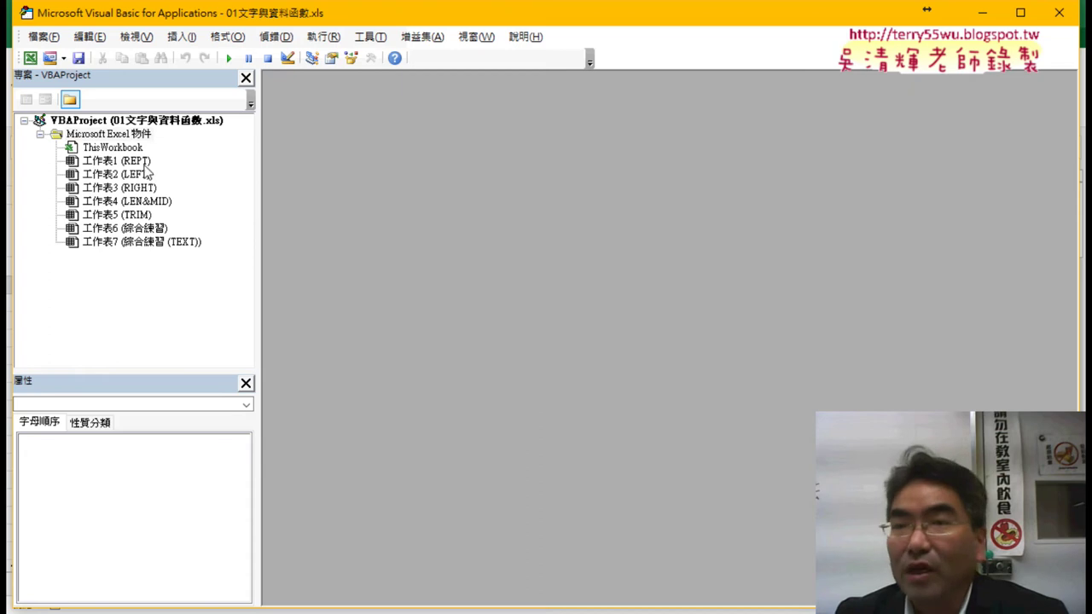
click(1059, 12)
click(744, 388)
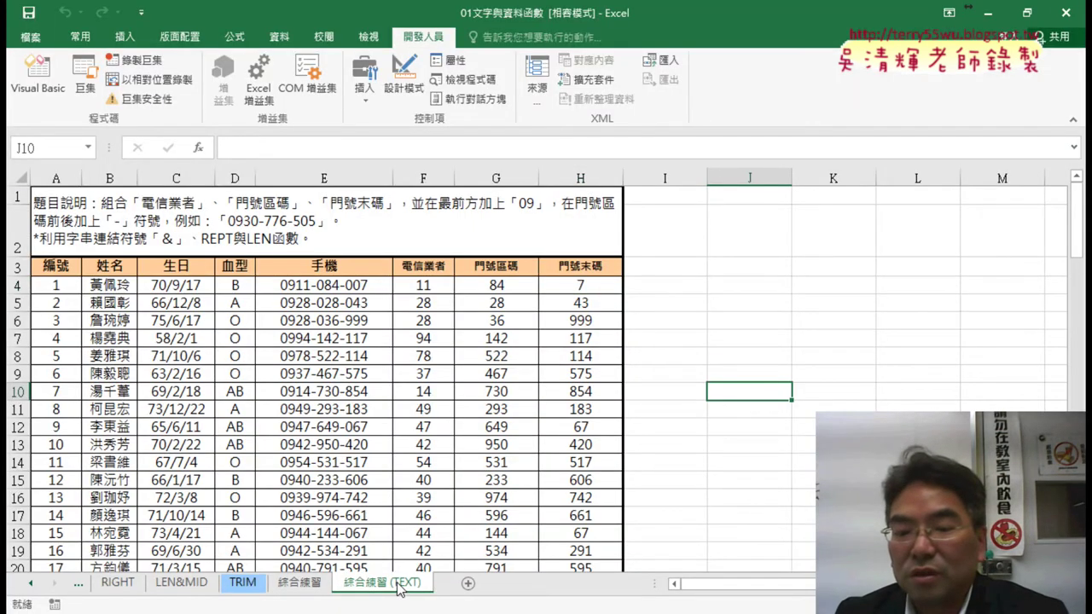
- Copy the 綜合練習 (TEXT) sheet to the end and rename the copy 綜合練習 (巨集)
drag(465, 583, 535, 584)
double_click(491, 583)
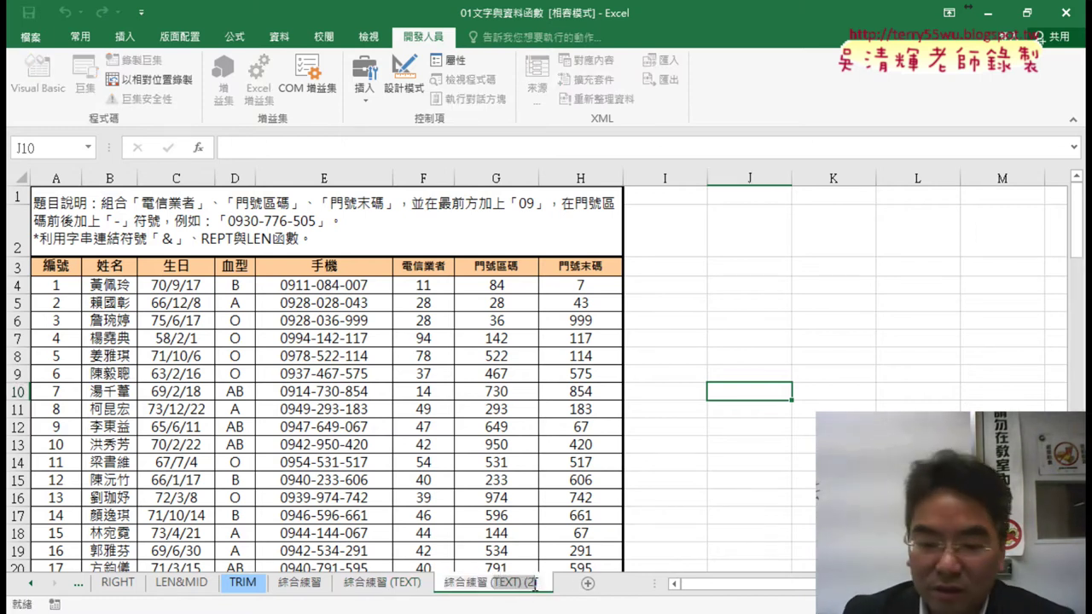
text((員))
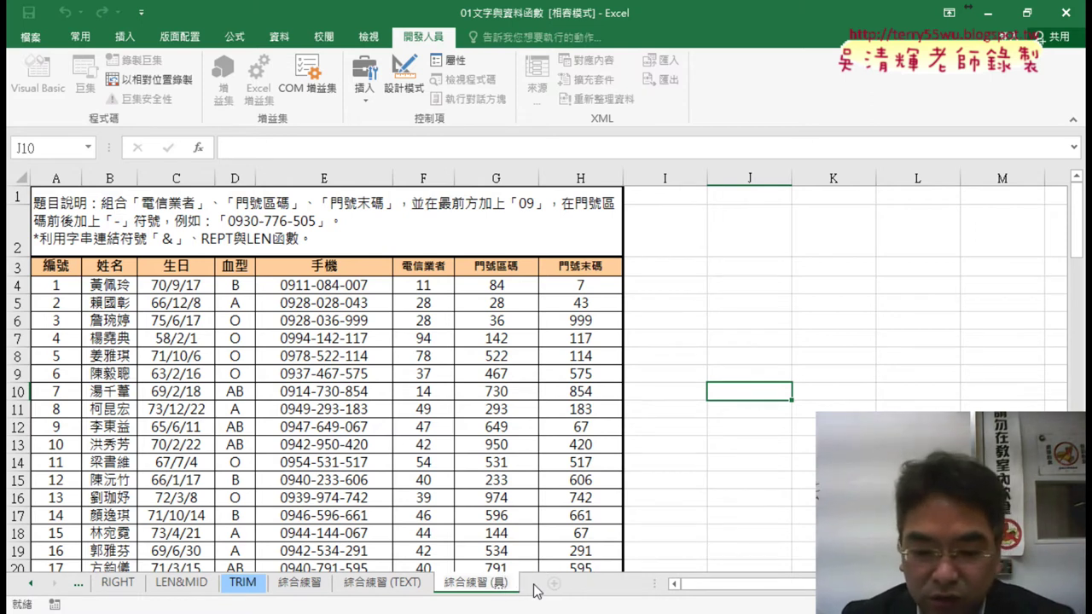
text(集)
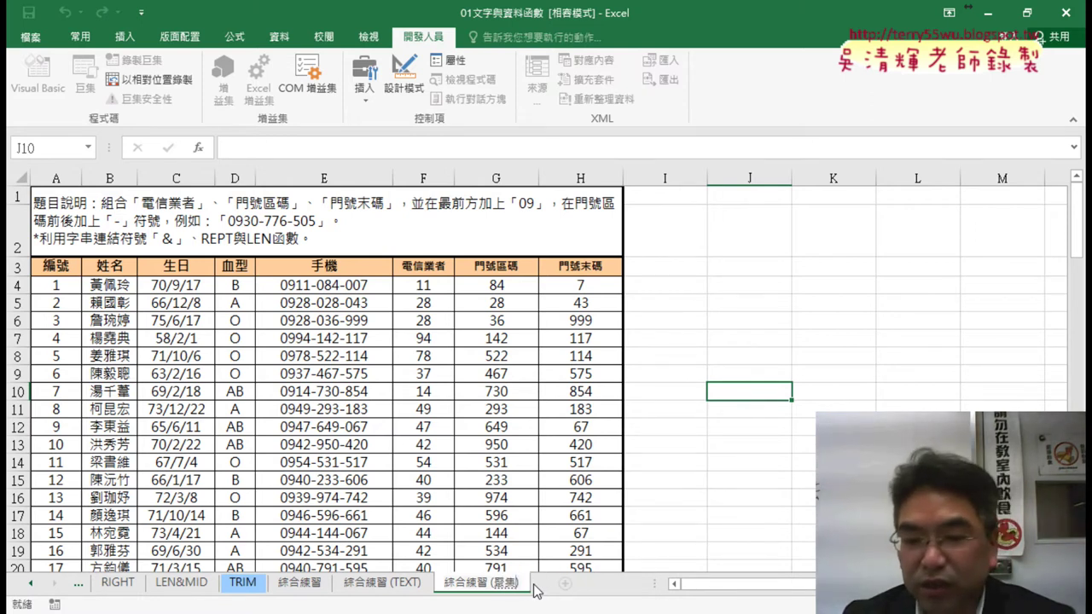
key(Down)
key(Return)
key(Return)
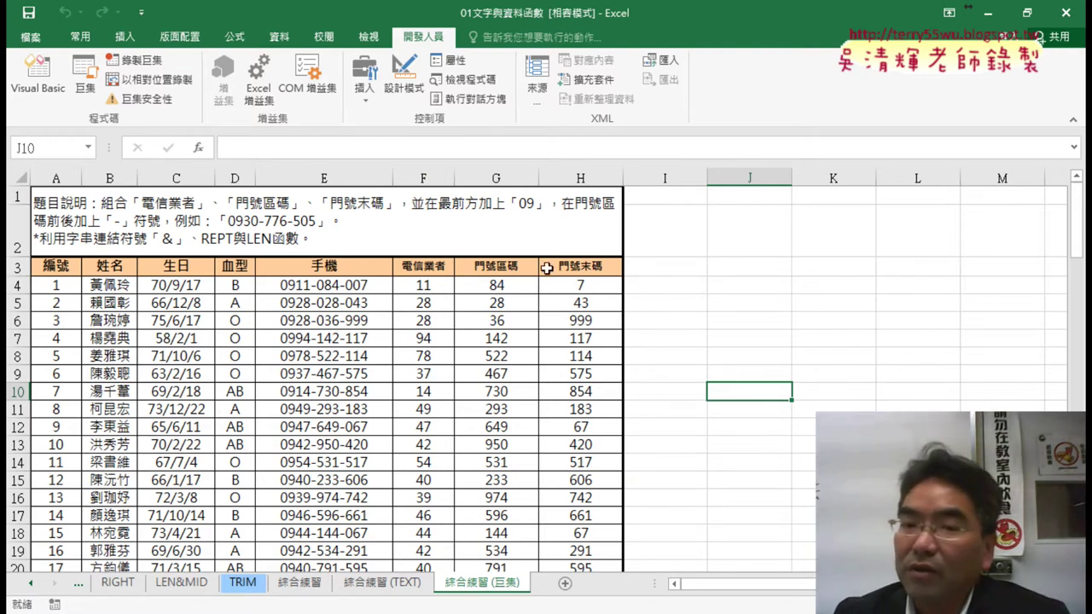
- Re-enter E4's phone-number formula and fill it down column E
click(338, 287)
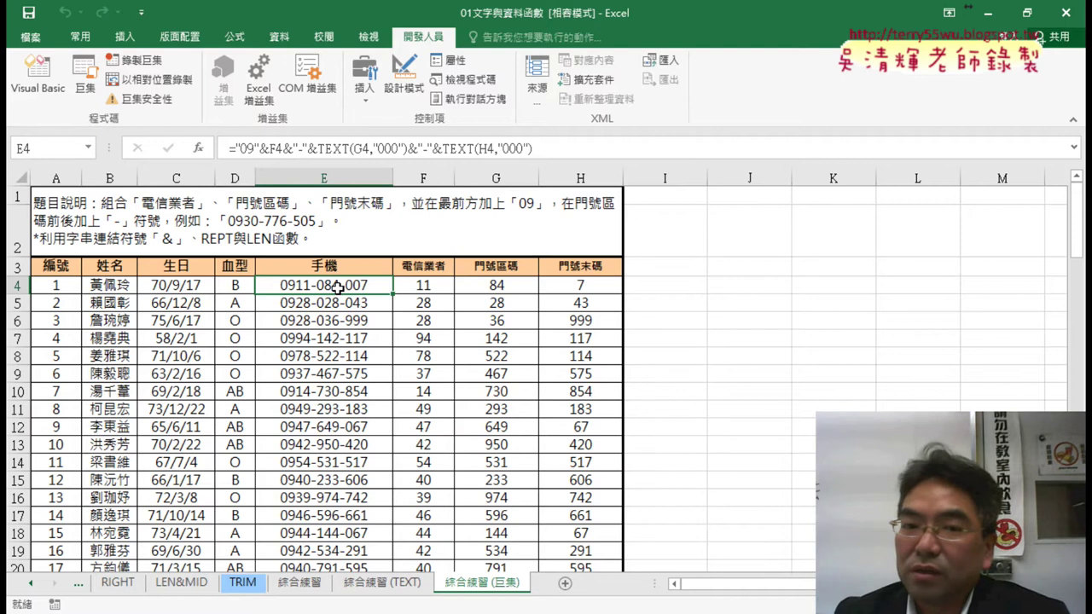
click(277, 147)
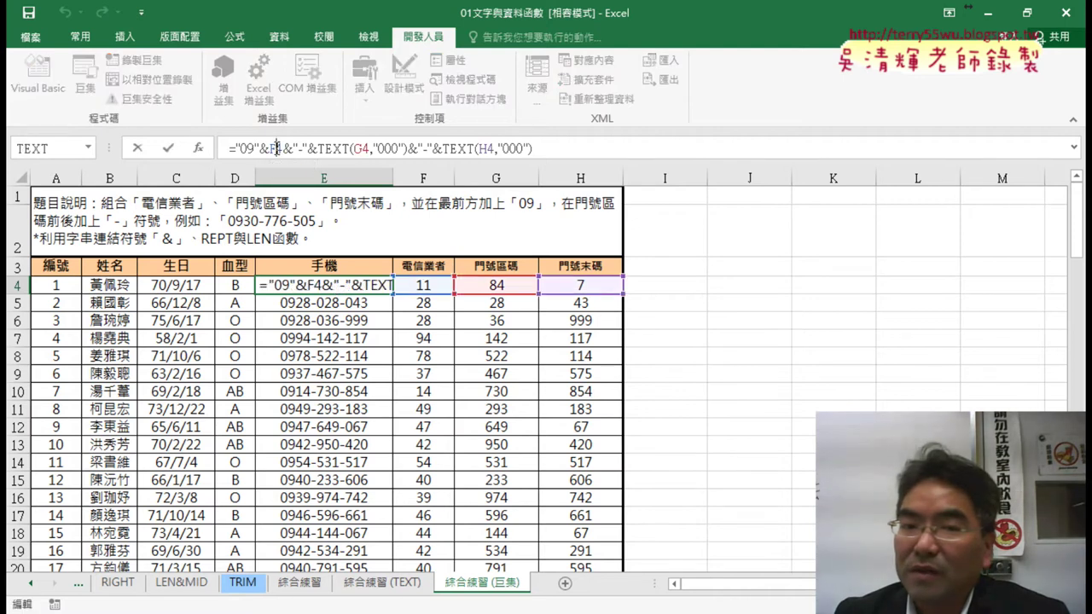
click(168, 149)
double_click(394, 294)
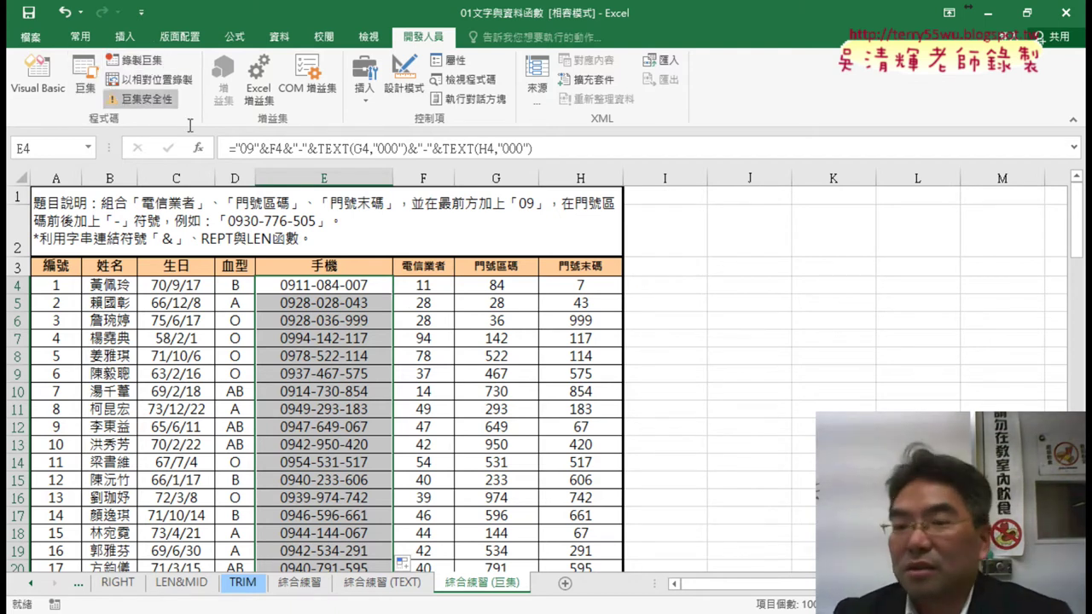
- Check the filled range E4:E103, then bring up the Google Docs macro notes
click(718, 327)
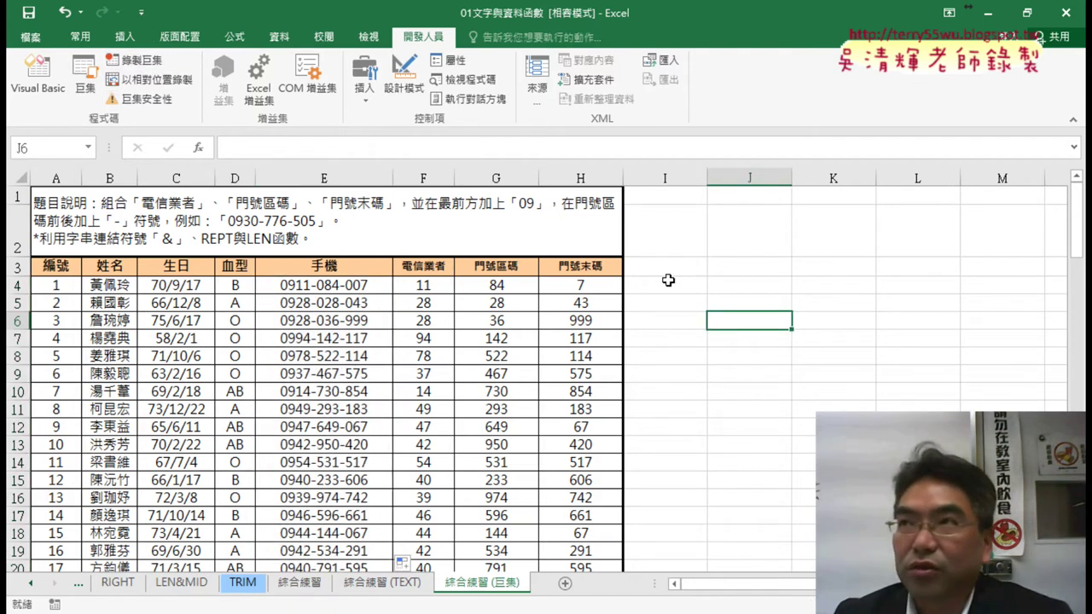
click(349, 288)
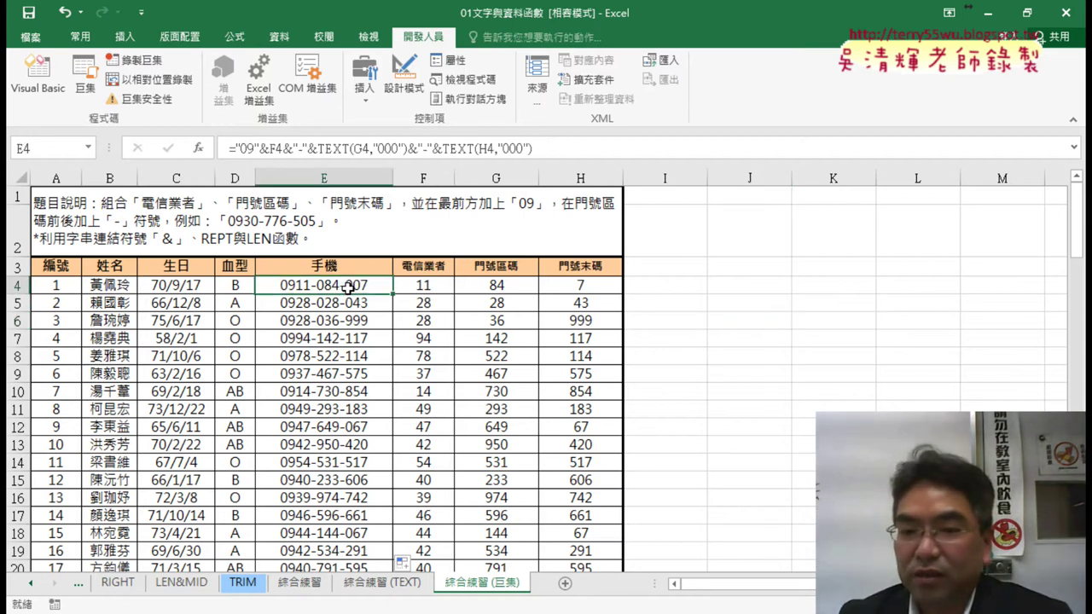
key(ctrl+shift+Down)
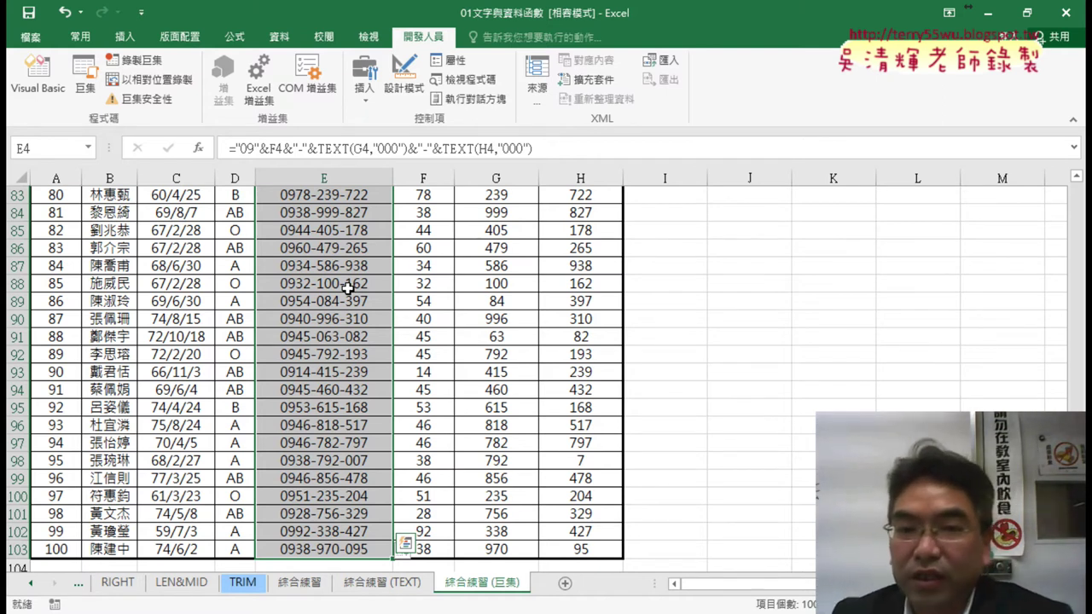
scroll(817, 369, up, 5)
scroll(817, 369, up, 8)
scroll(819, 365, up, 9)
scroll(820, 365, up, 5)
click(785, 321)
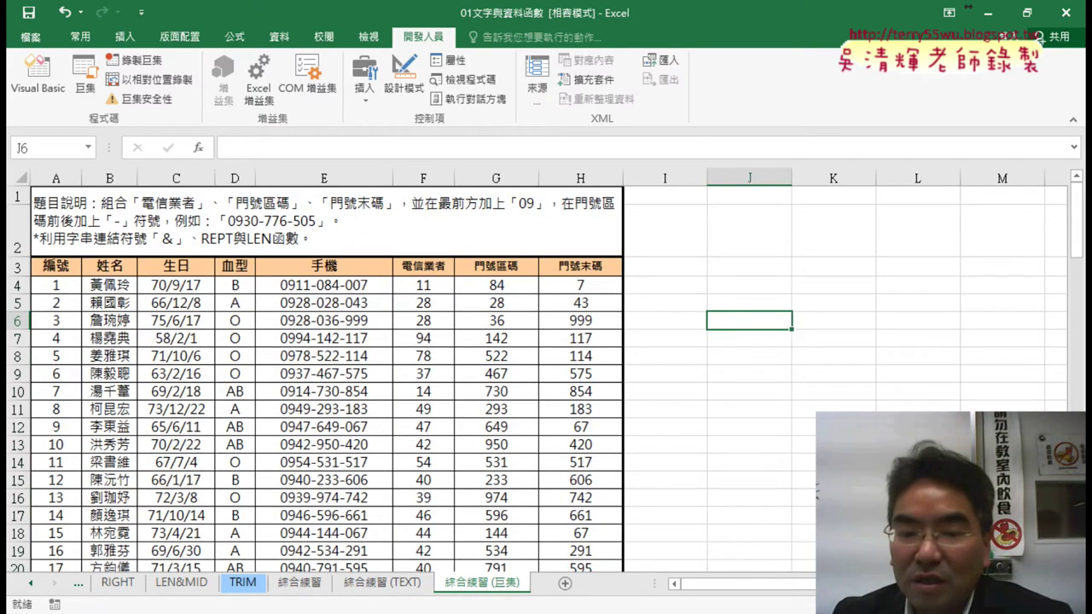
click(332, 475)
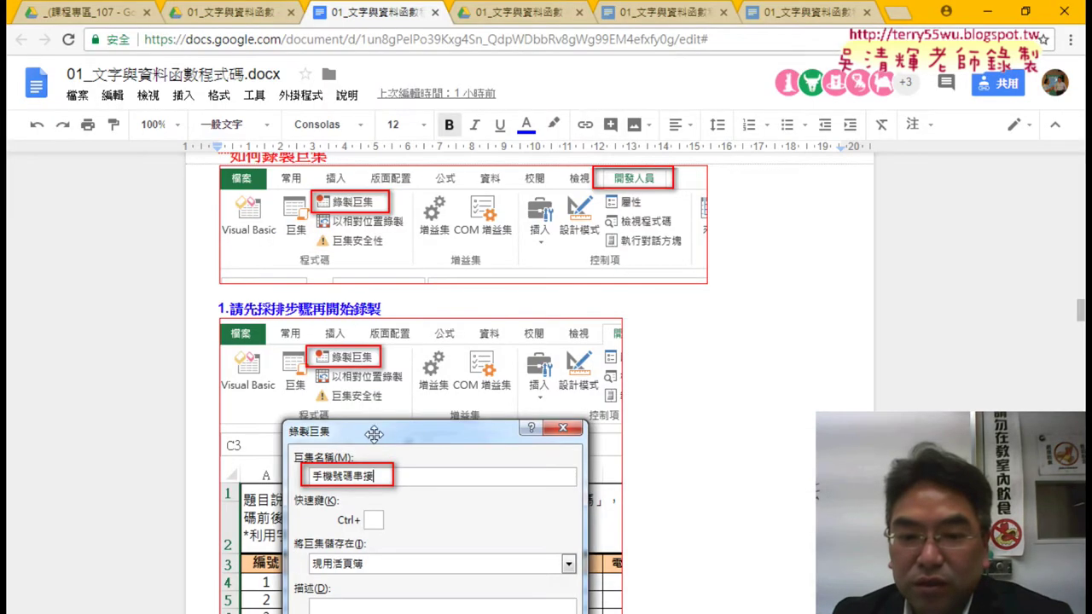
- Scroll to the VBA code, highlight the macro name 手機號碼串接, and return to Excel
scroll(381, 396, down, 2)
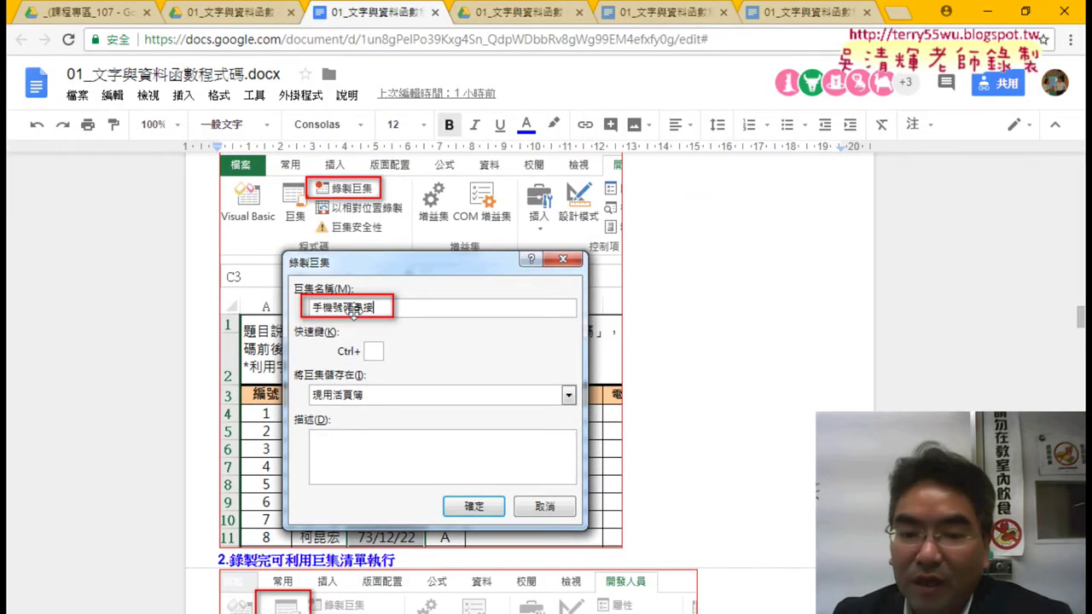
scroll(434, 341, down, 8)
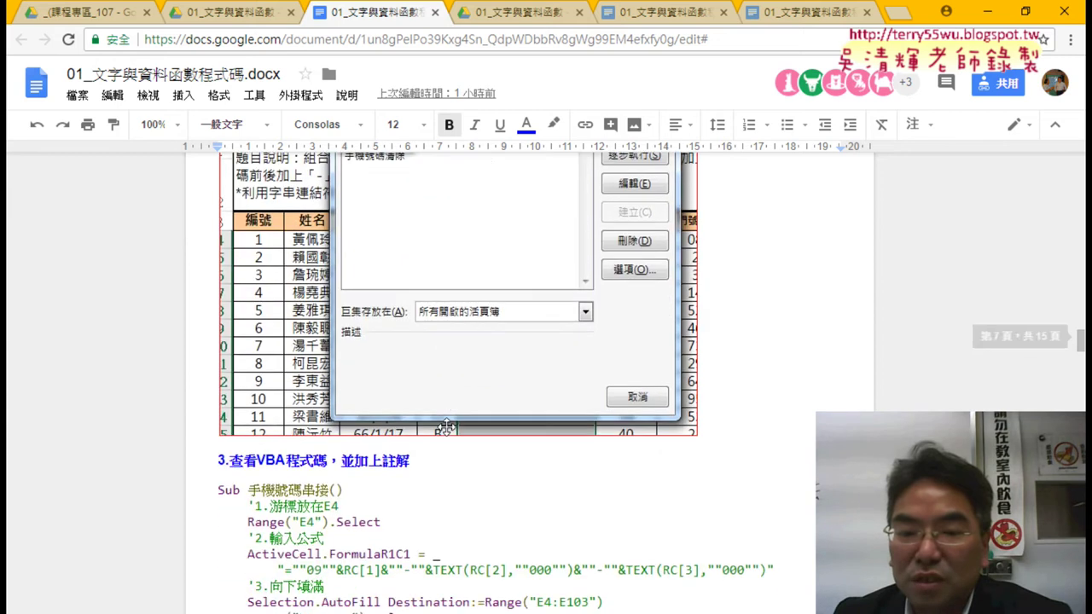
scroll(446, 427, down, 1)
drag(249, 407, 329, 407)
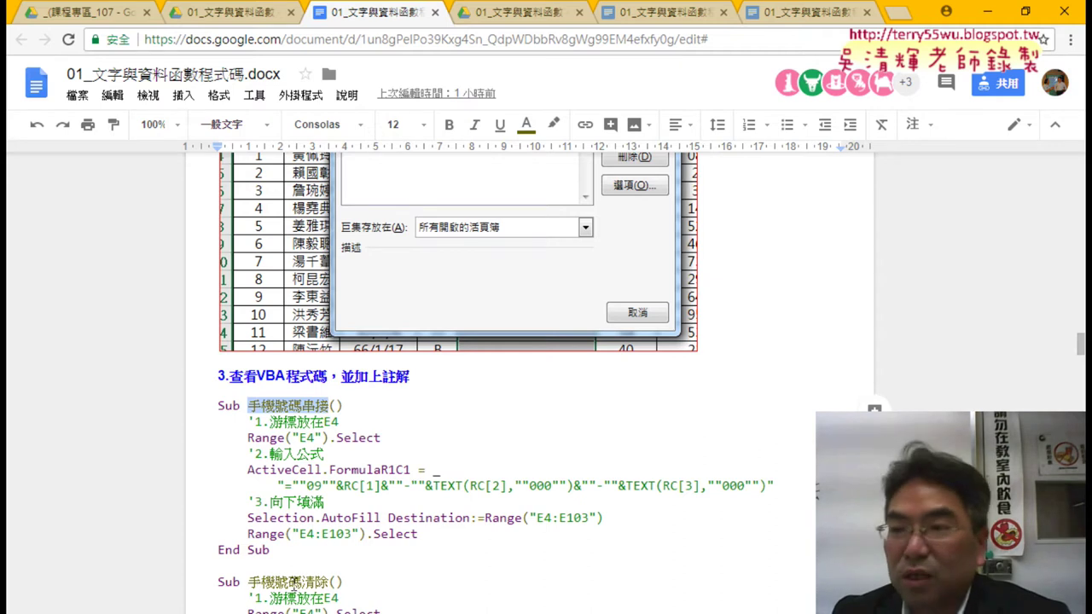
click(988, 12)
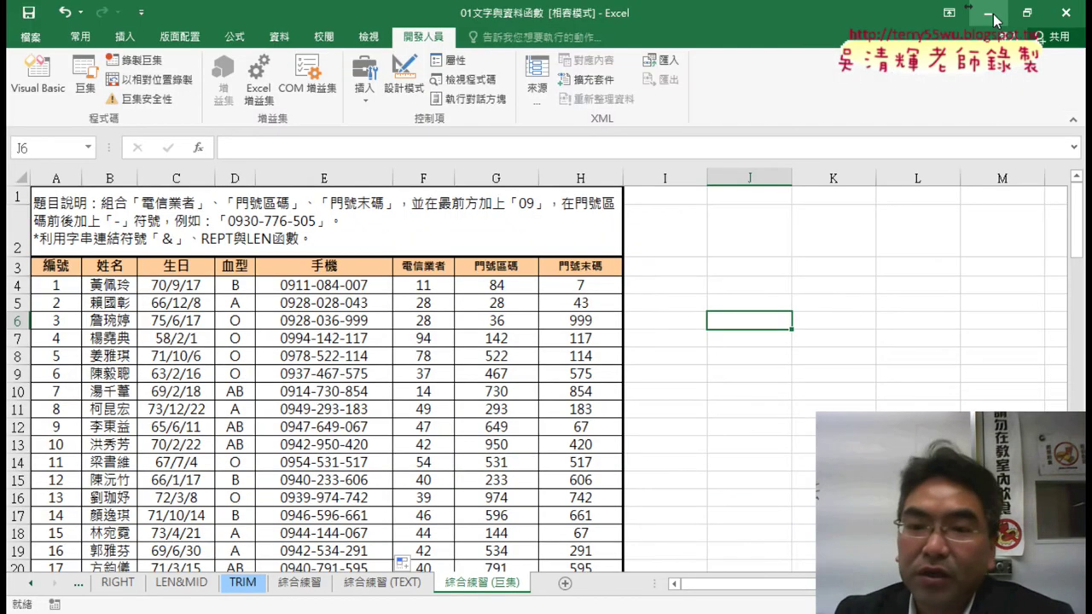
- Start recording a macro named 手機號碼串接, stored in This Workbook
click(718, 280)
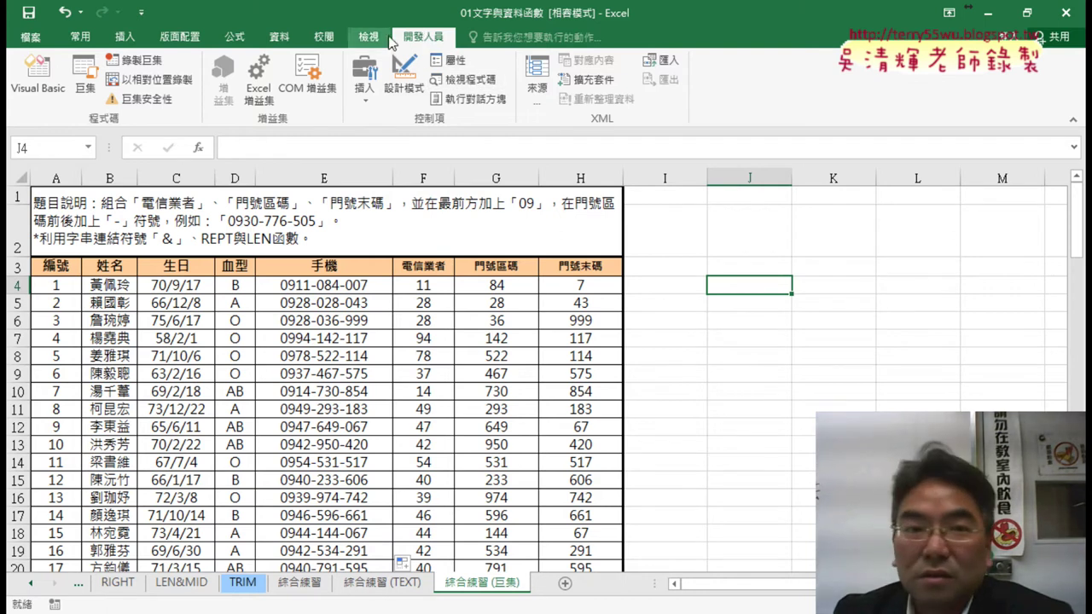
click(150, 62)
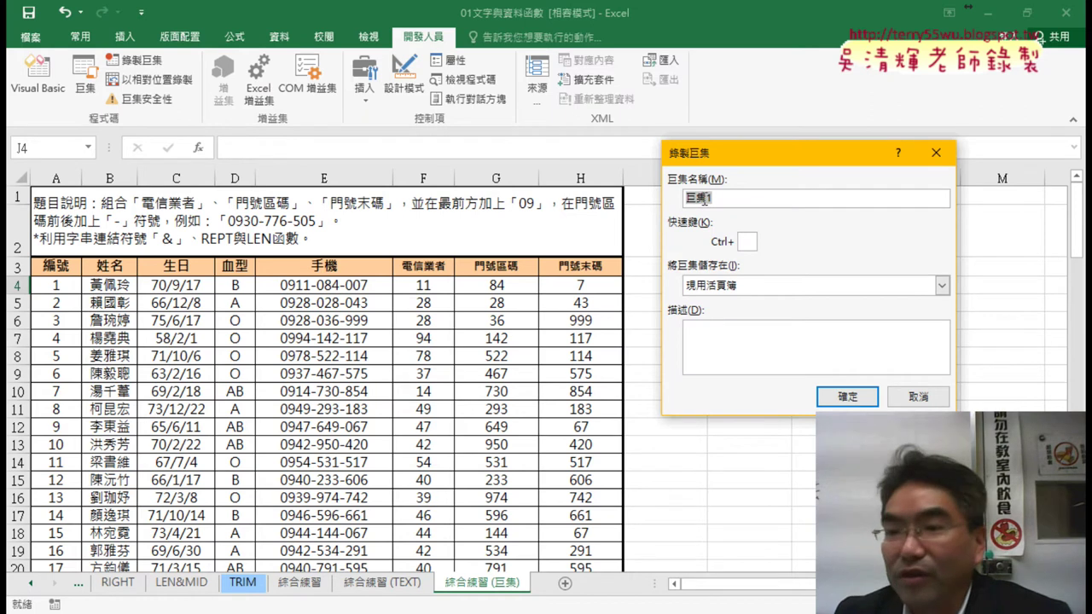
text(手機號碼串接)
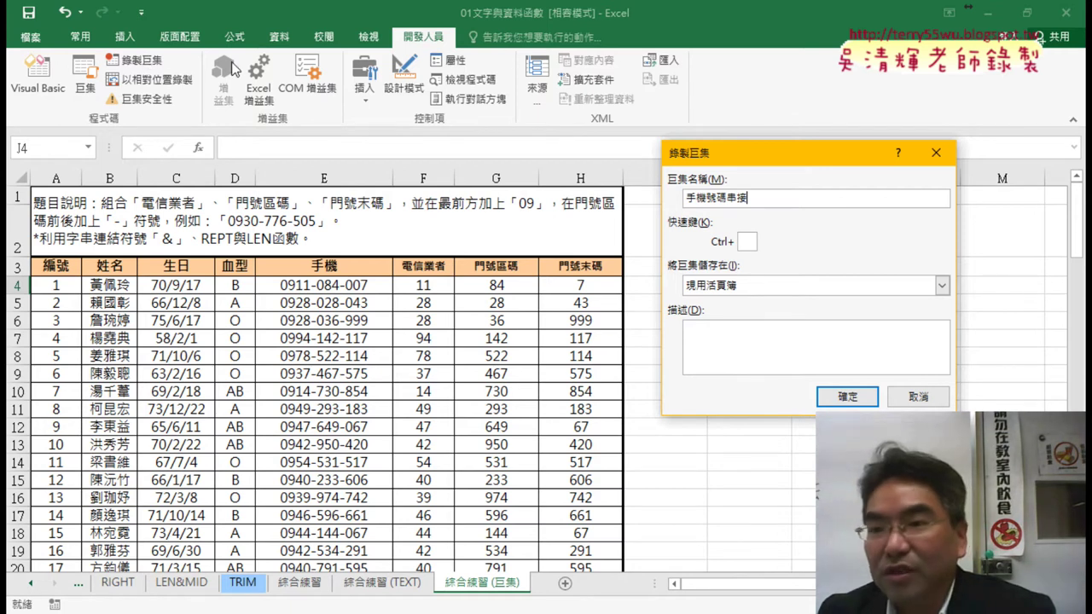
click(857, 404)
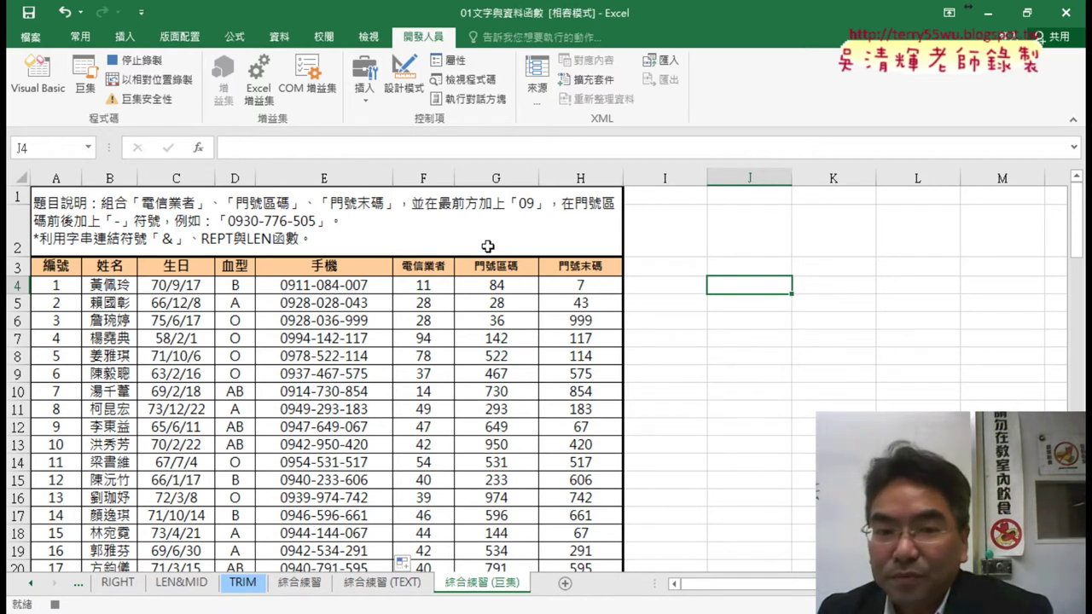
- Record re-entering E4's 09xx-xxx-xxx formula and filling it down column E
click(340, 287)
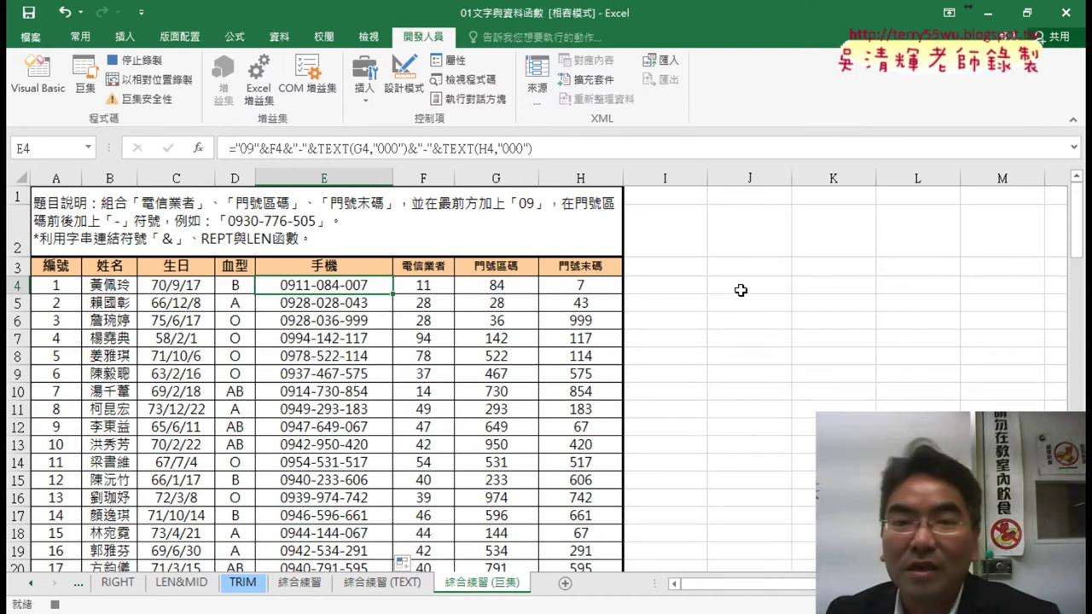
click(275, 149)
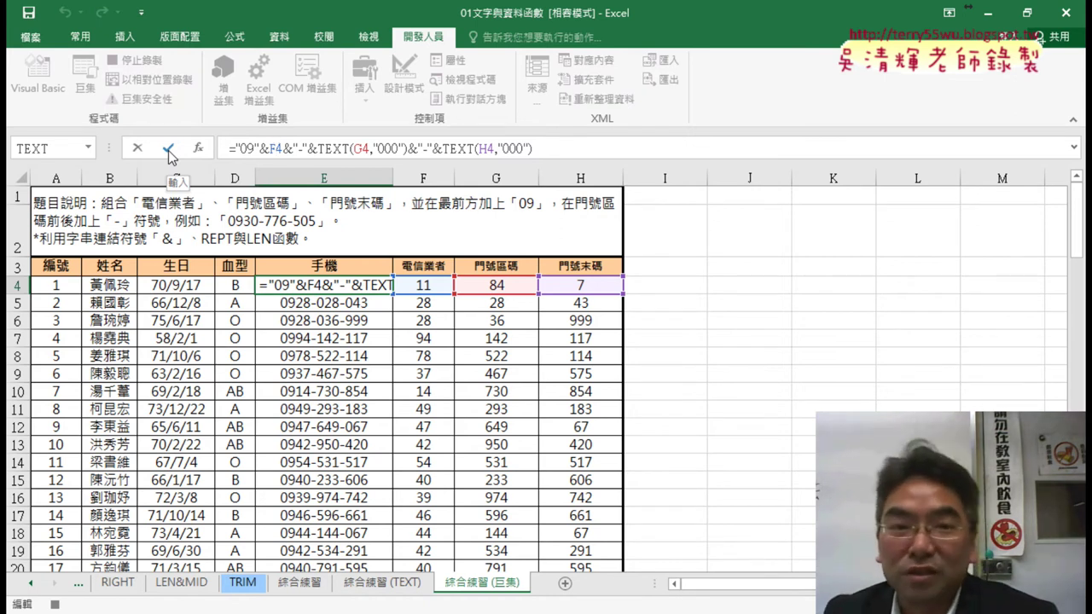
click(169, 150)
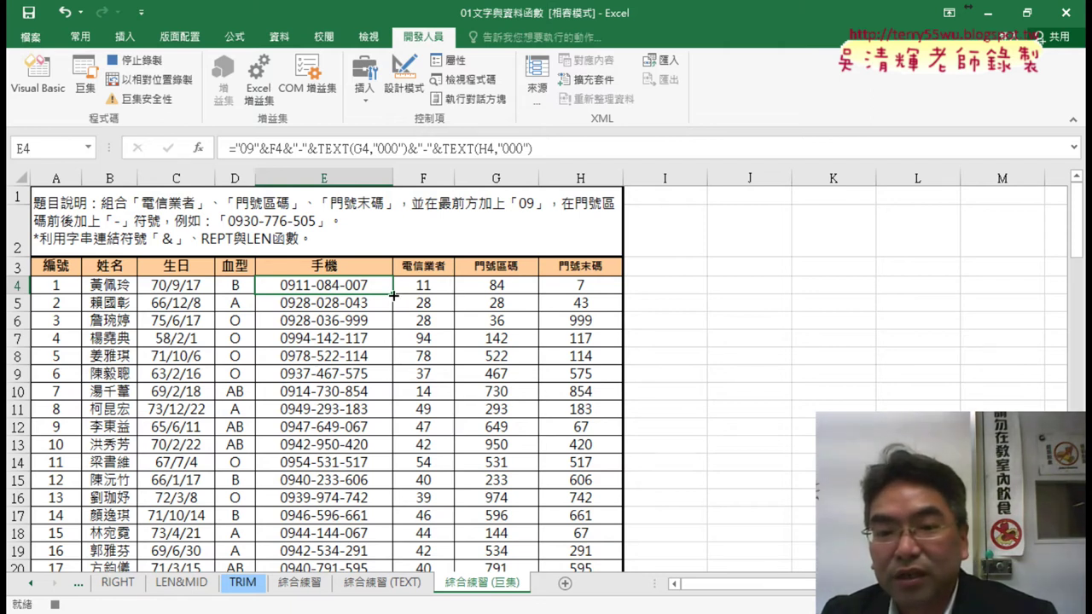
double_click(393, 295)
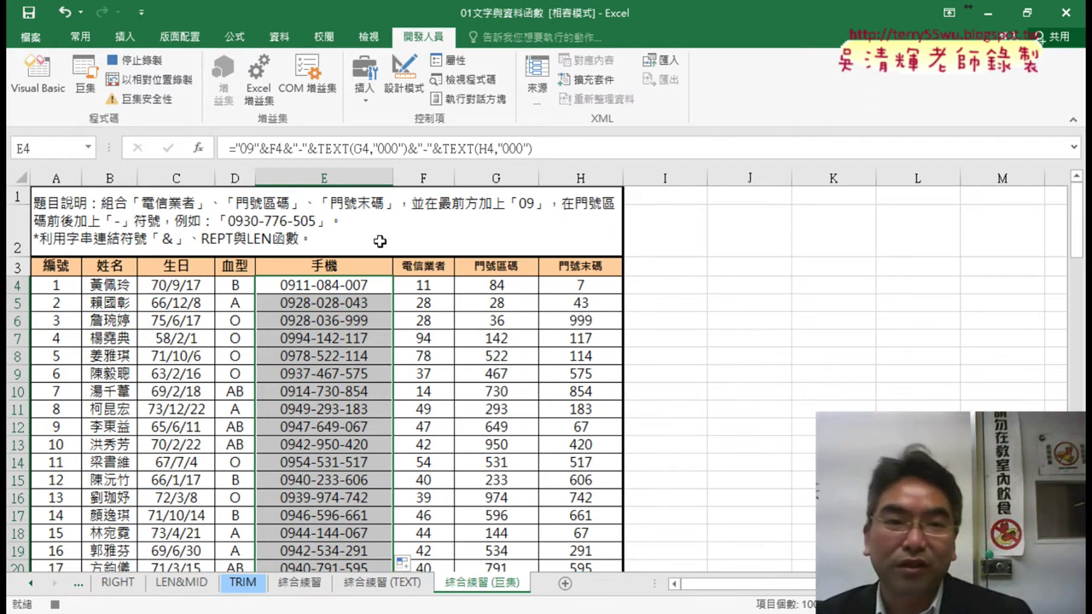
- Stop the 手機號碼串接 recording and name a new macro 手機號碼清除 by editing the pasted name
click(158, 67)
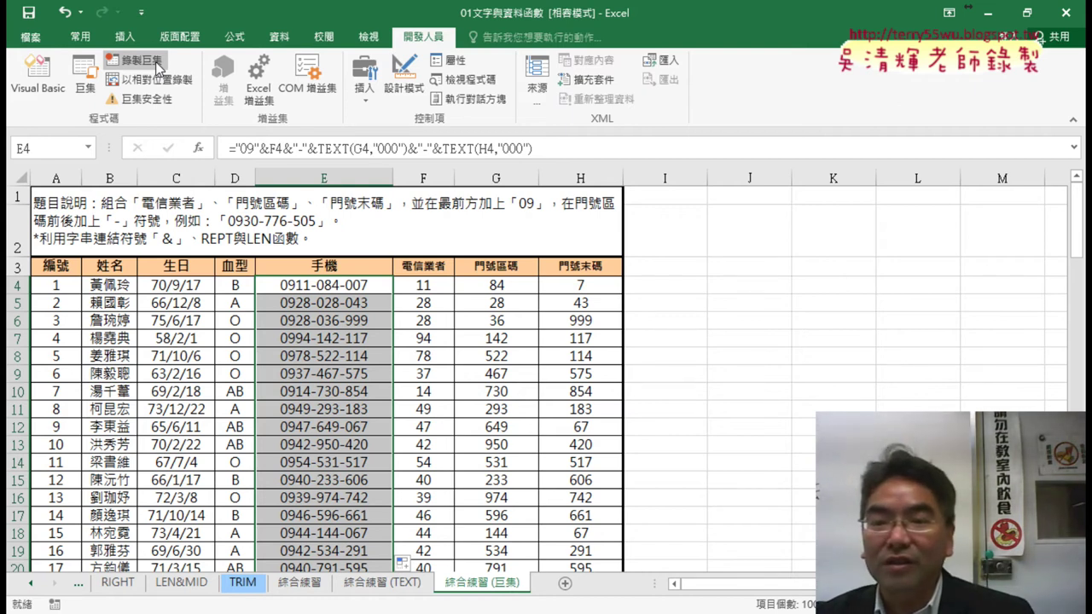
click(720, 308)
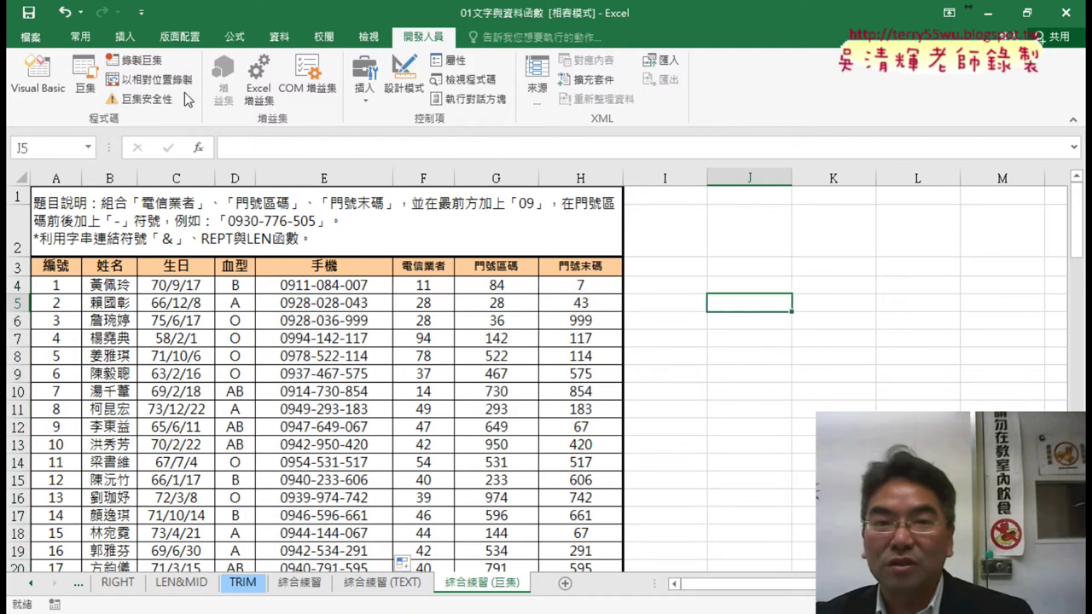
click(157, 70)
right_click(744, 198)
click(757, 245)
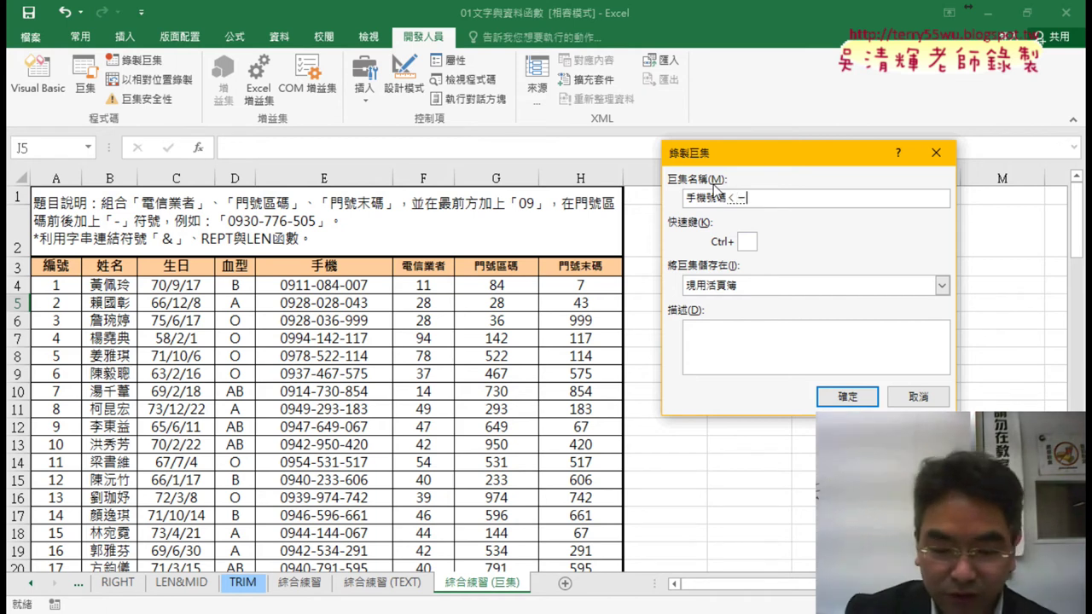
text(清除)
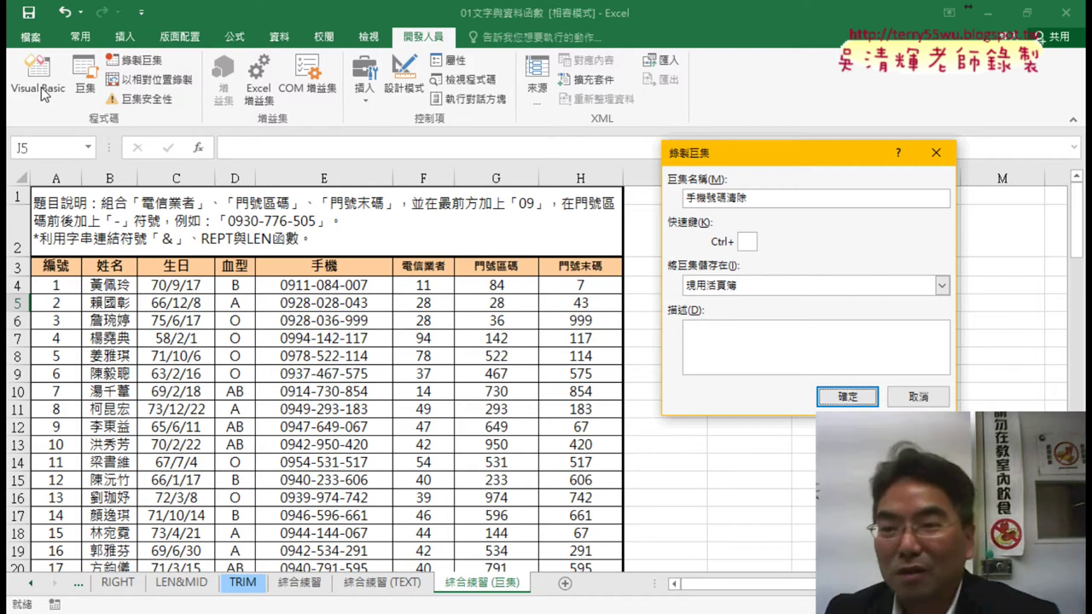
- Record selecting E4 down to the last number and deleting it, then stop recording
click(846, 398)
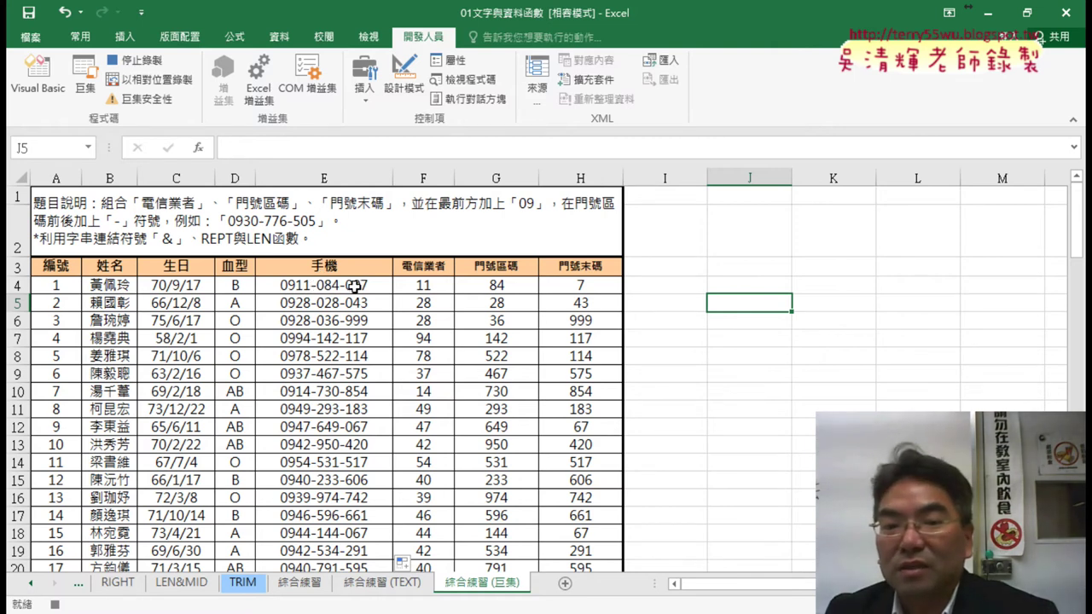
click(353, 288)
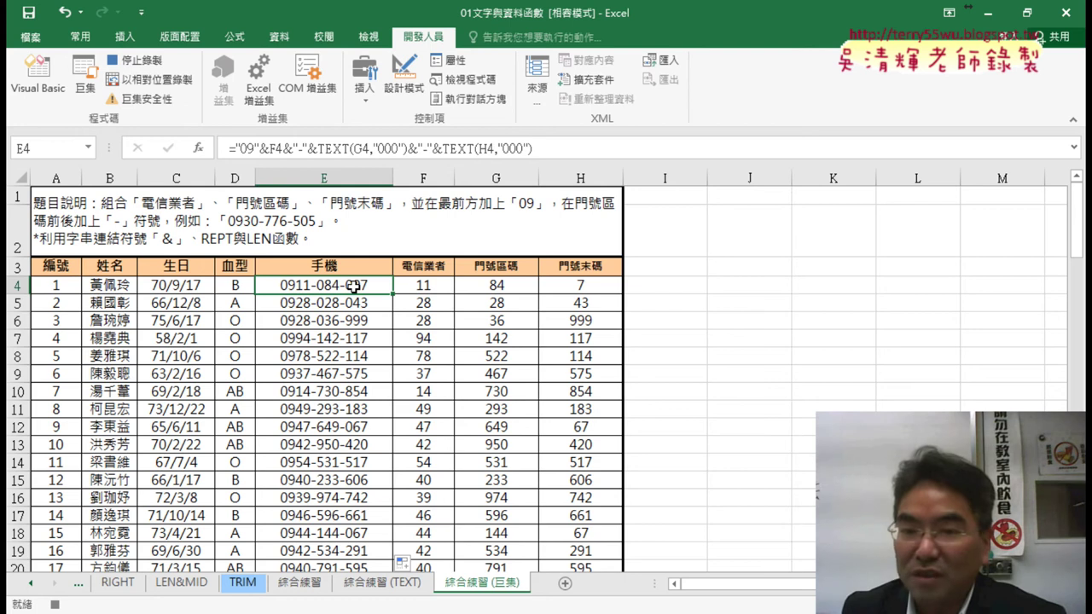
key(ctrl+shift+Down)
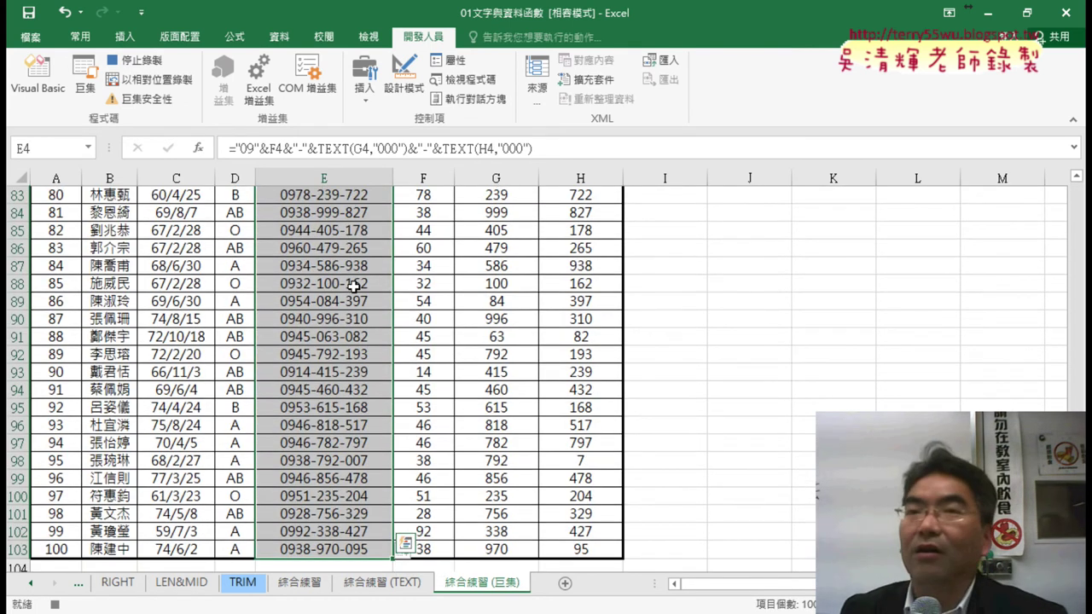
key(Delete)
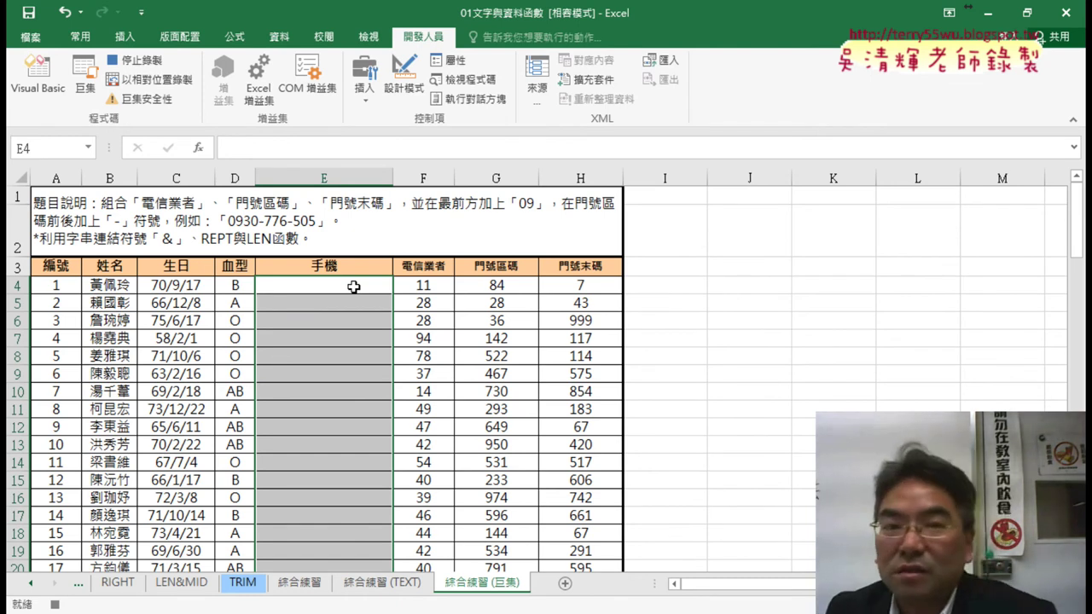
click(132, 60)
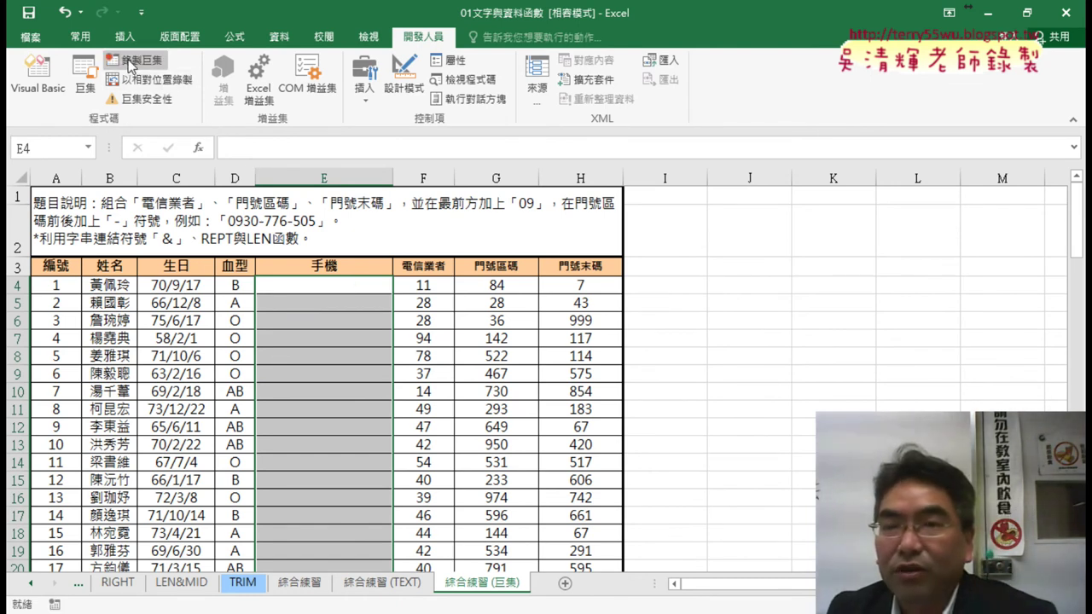
click(95, 95)
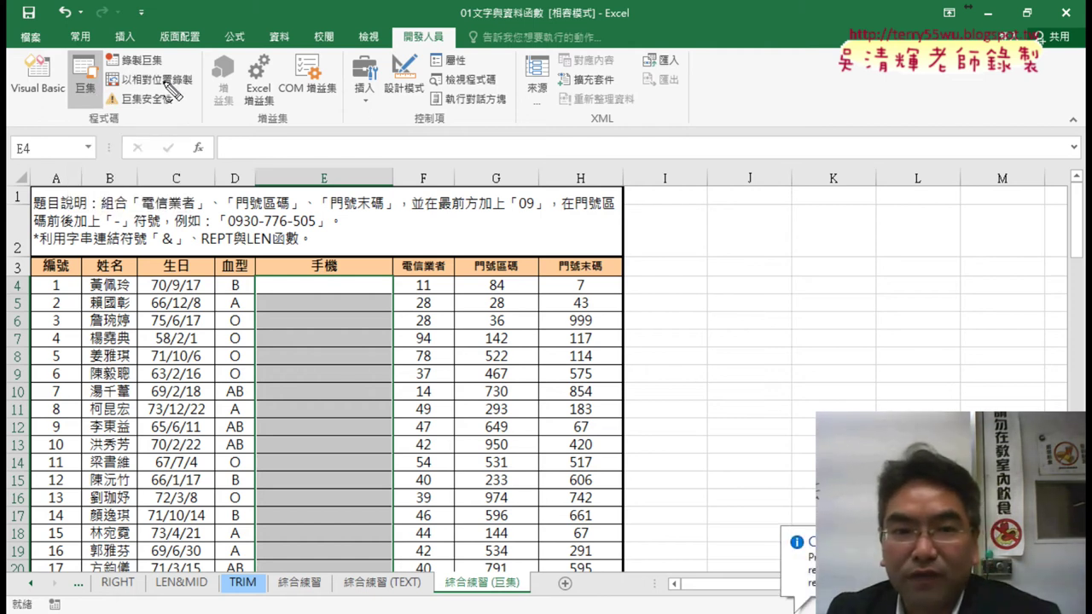
drag(109, 55, 119, 53)
drag(89, 118, 102, 109)
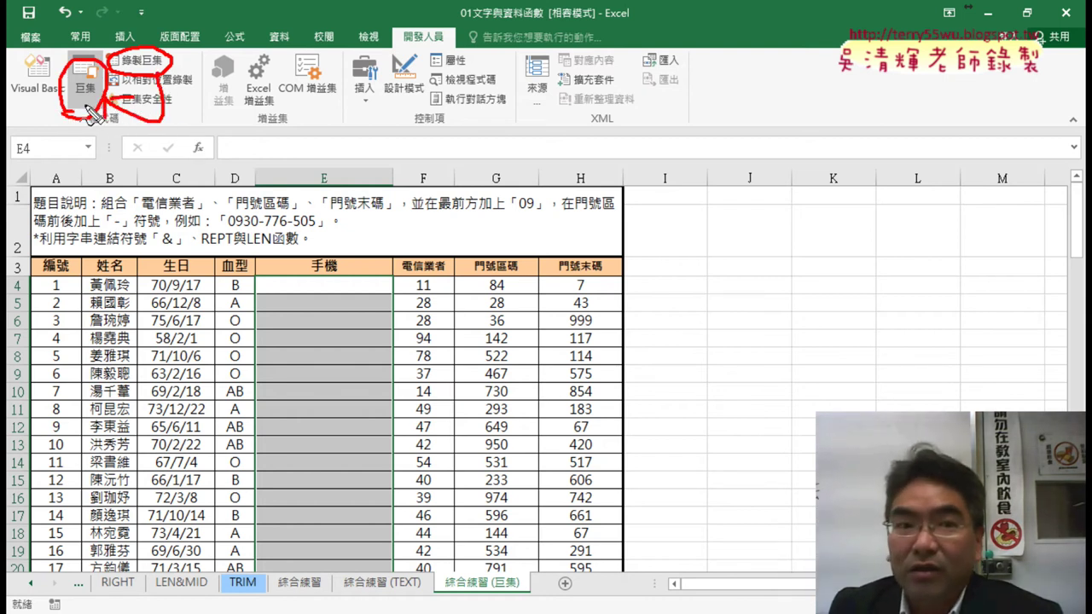
mouse_move(90, 116)
mouse_down()
mouse_move(50, 122)
mouse_move(52, 85)
mouse_up()
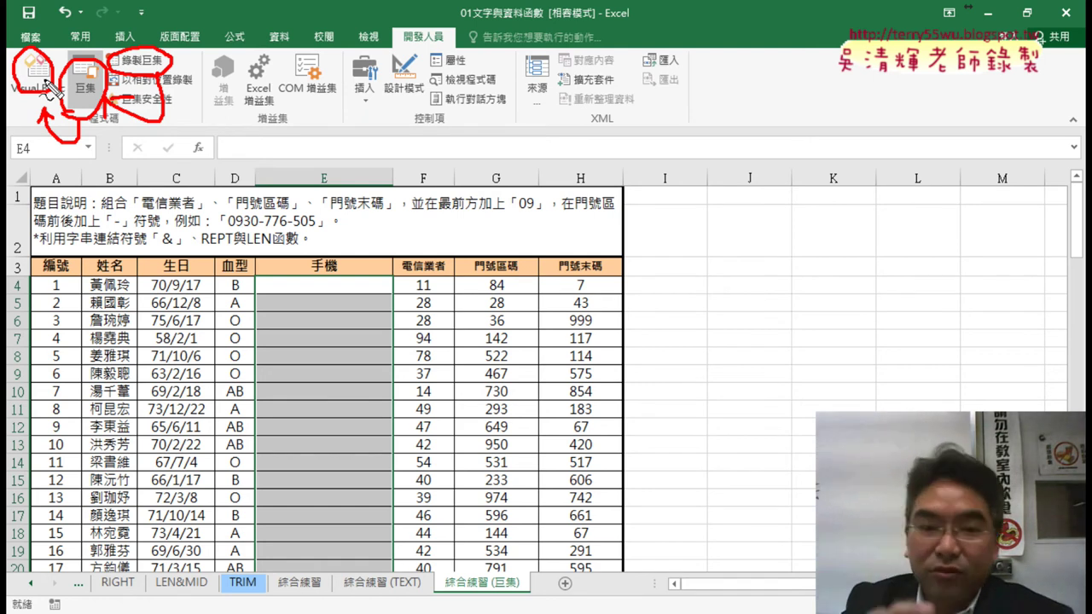
key(Escape)
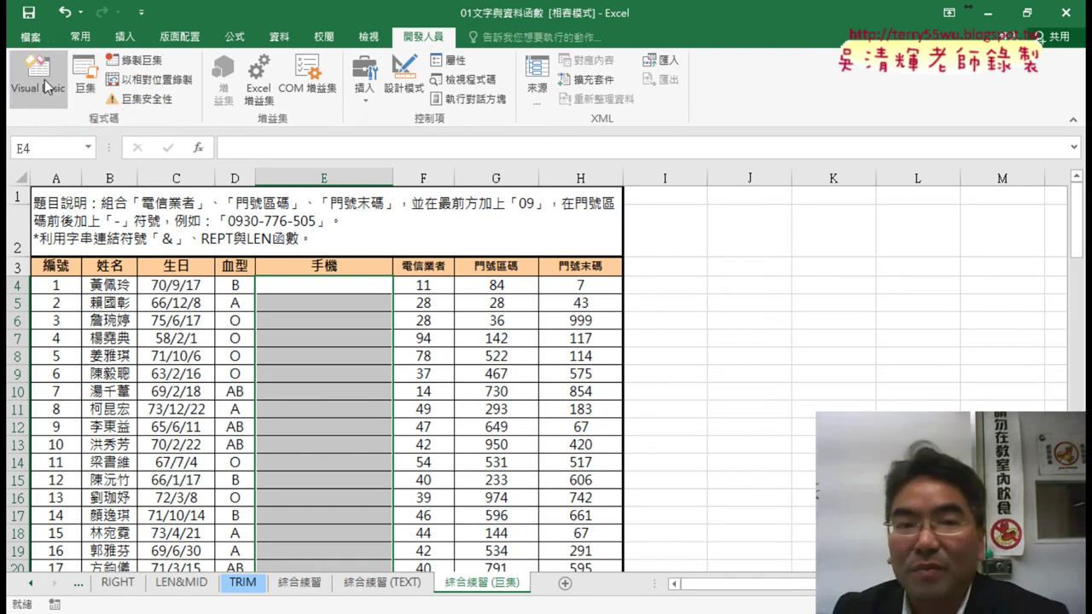
- Run 手機號碼串接 to fill column E and 手機號碼清除 to empty it, then open their code for editing
click(86, 88)
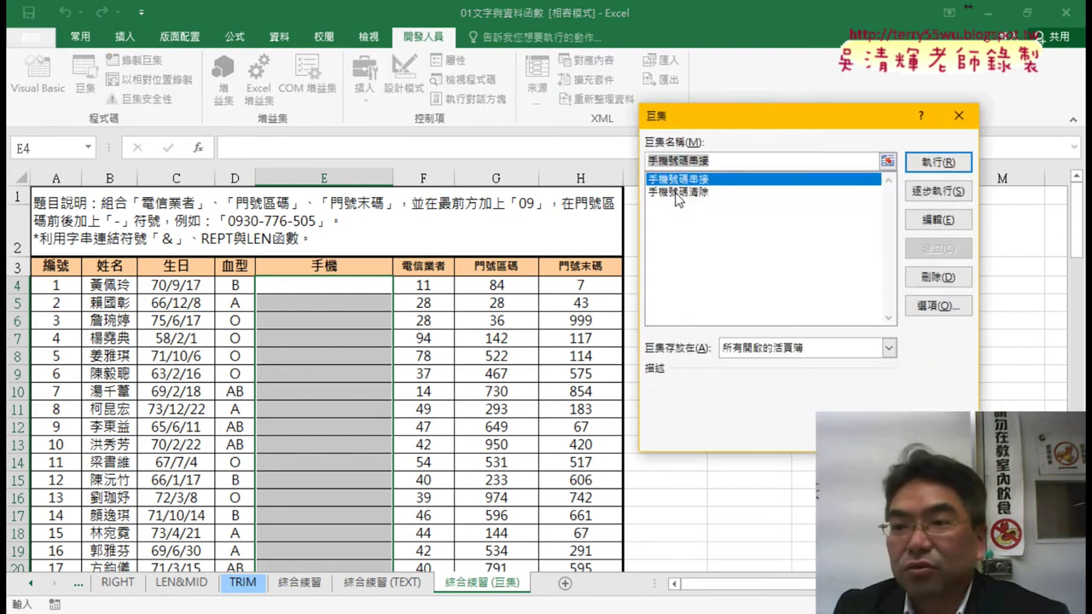
click(937, 171)
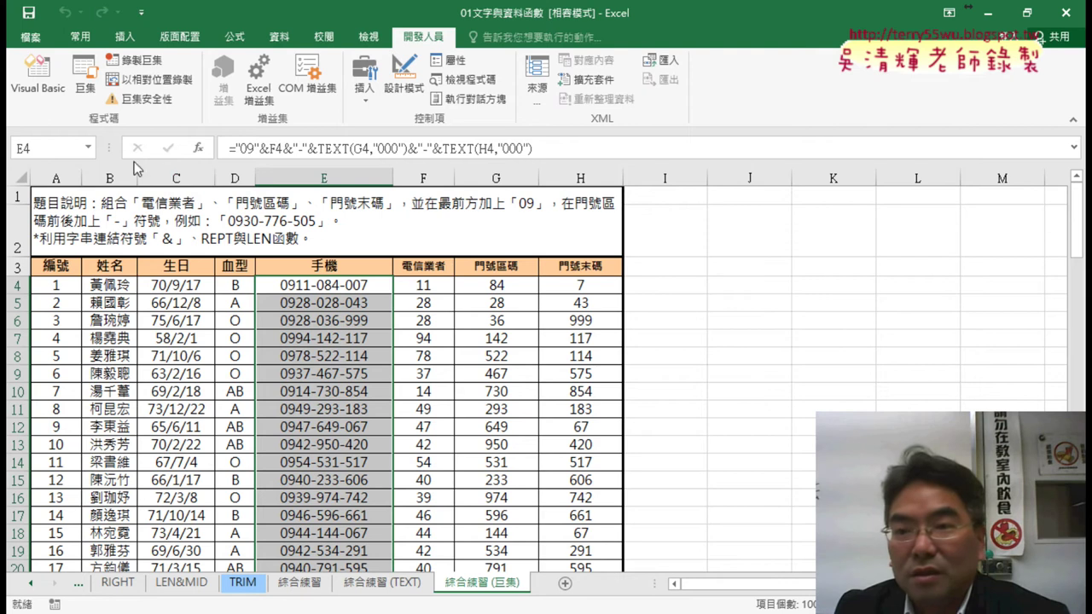
click(85, 75)
click(679, 192)
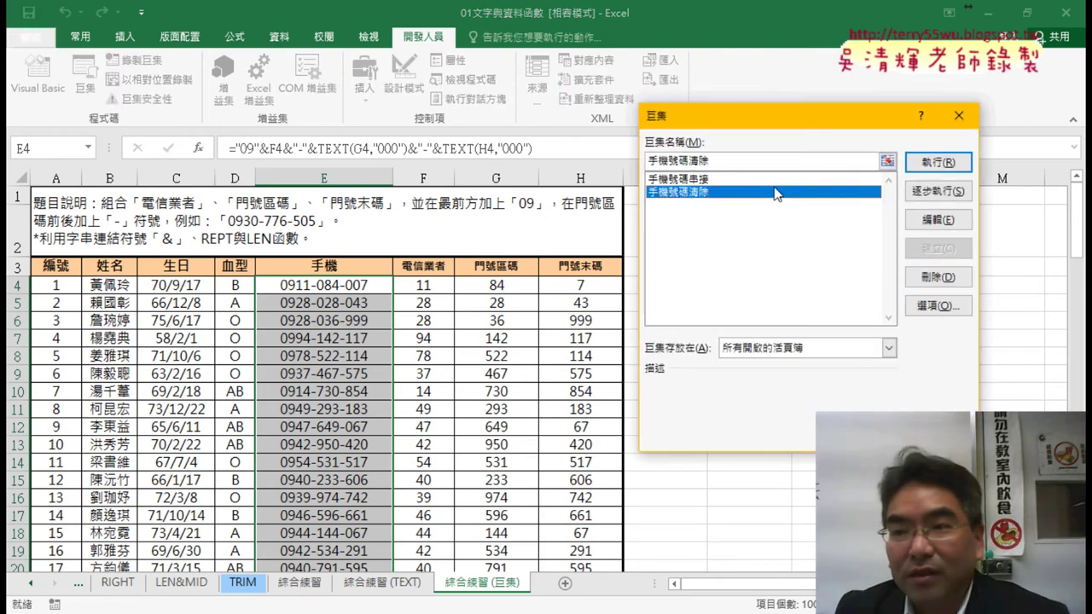
click(937, 162)
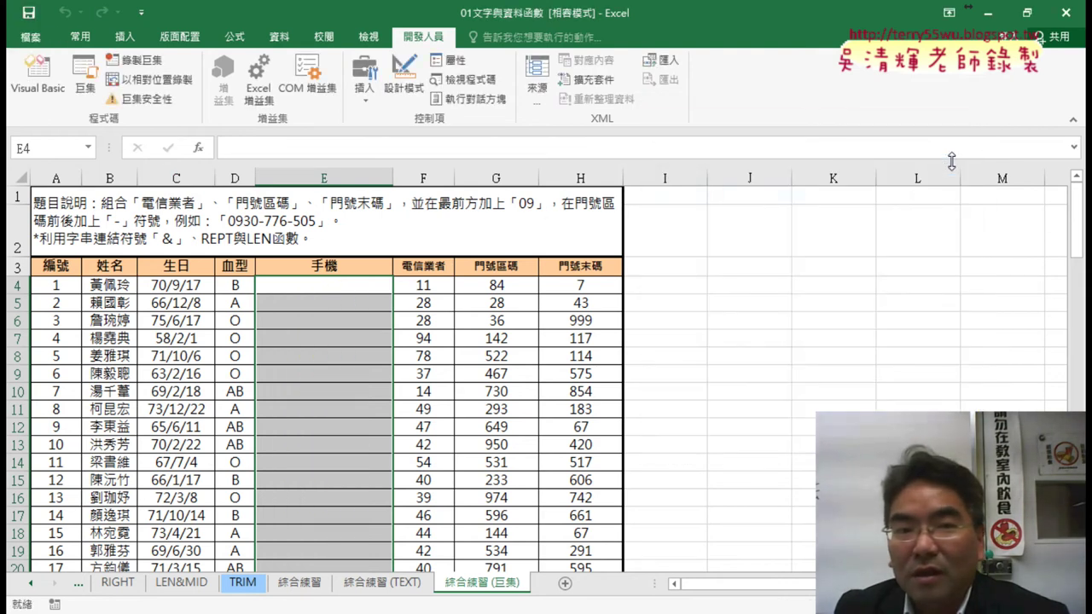
click(82, 75)
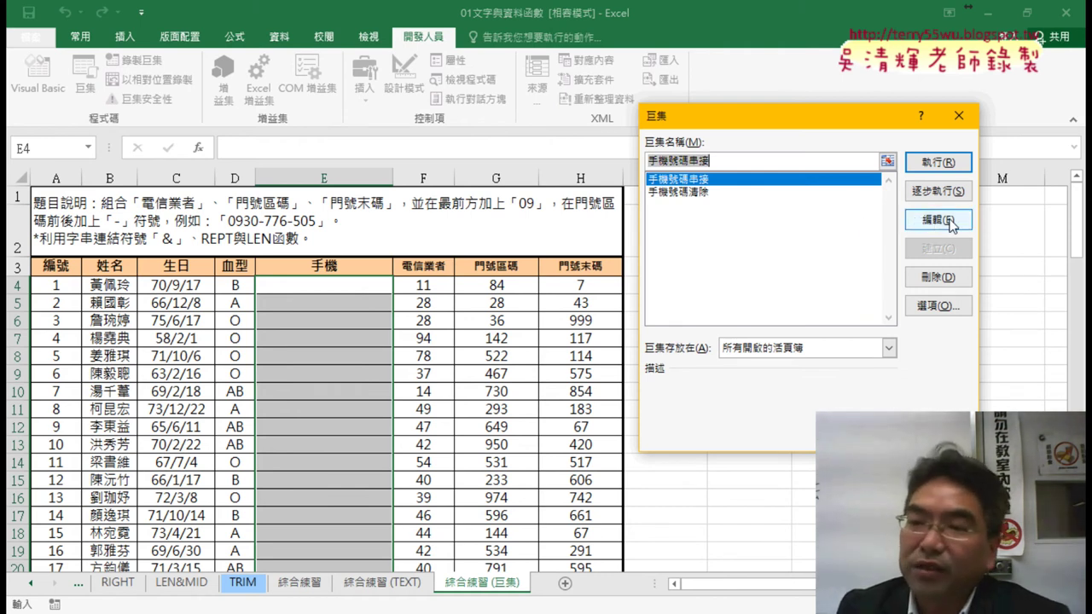
click(948, 219)
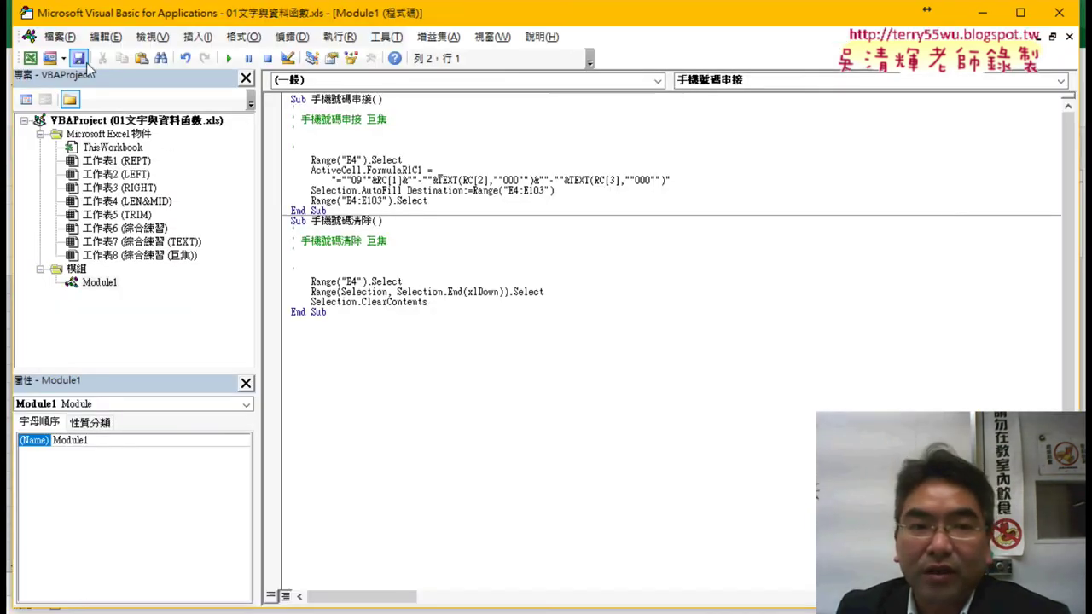
- Restore the VBA editor and review the 手機號碼串接 and 手機號碼清除 Subs in Module1, then close it
double_click(102, 13)
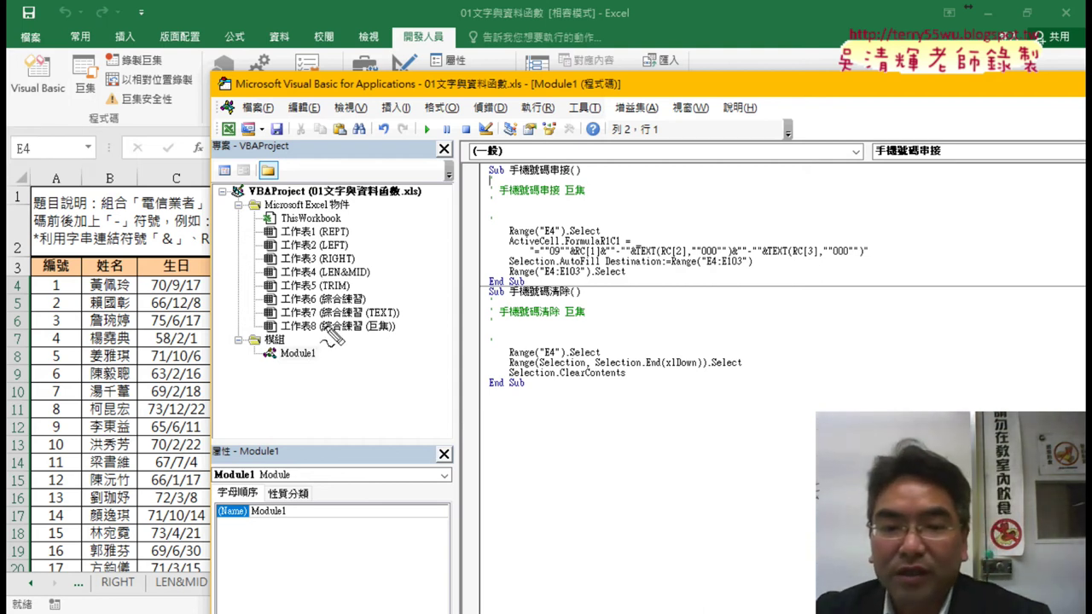
mouse_move(317, 363)
mouse_down()
mouse_move(322, 380)
mouse_move(316, 365)
mouse_up()
mouse_move(537, 285)
mouse_down()
mouse_move(483, 250)
mouse_move(879, 184)
mouse_move(862, 290)
mouse_move(538, 290)
mouse_move(491, 175)
mouse_move(582, 176)
mouse_up()
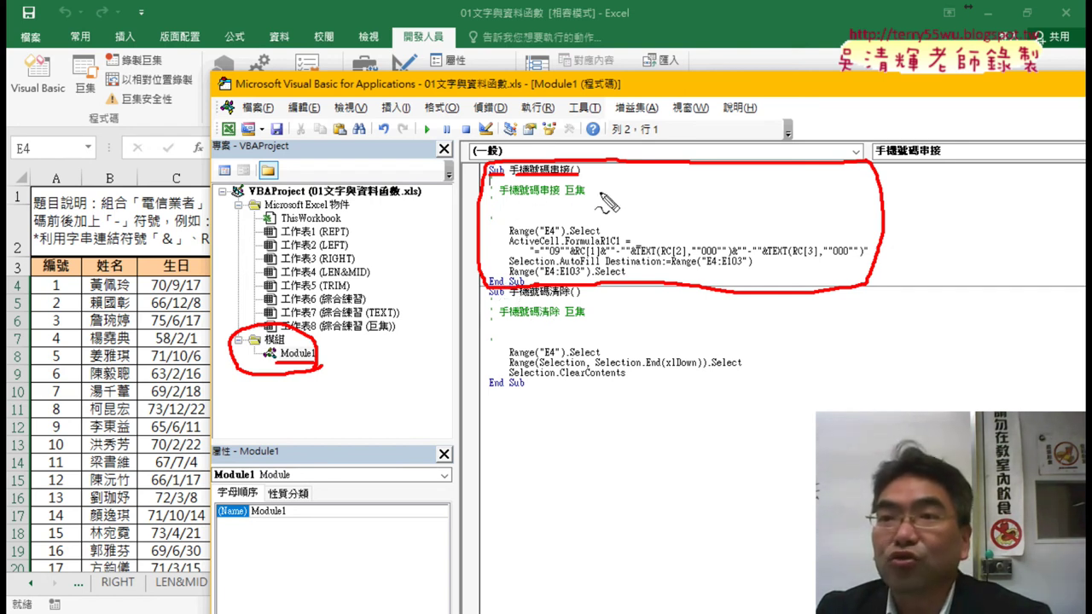
mouse_move(491, 291)
mouse_down()
mouse_move(666, 417)
mouse_move(492, 295)
mouse_up()
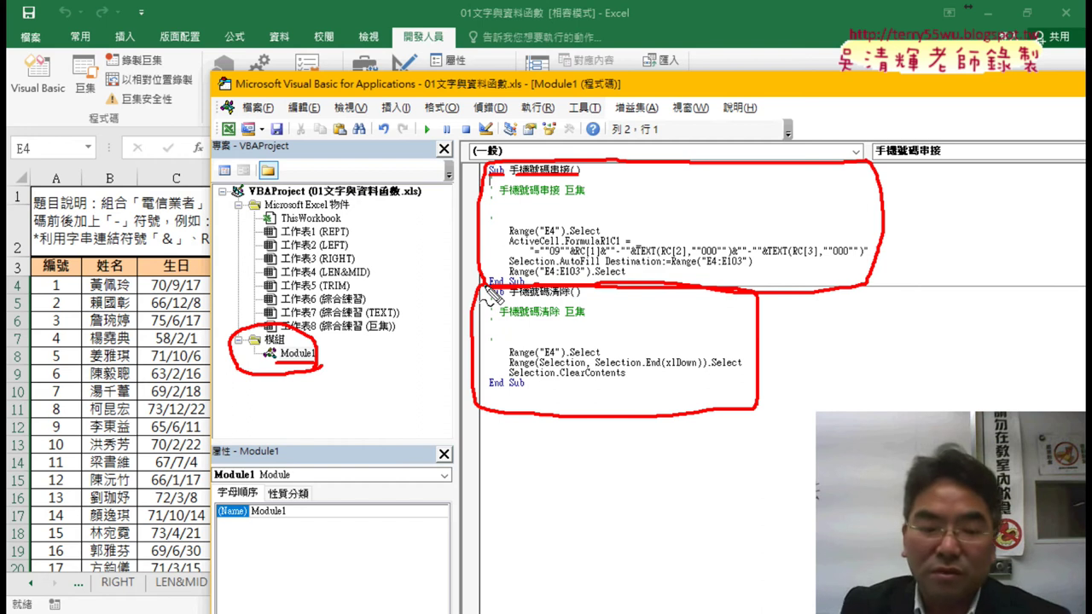
key(Escape)
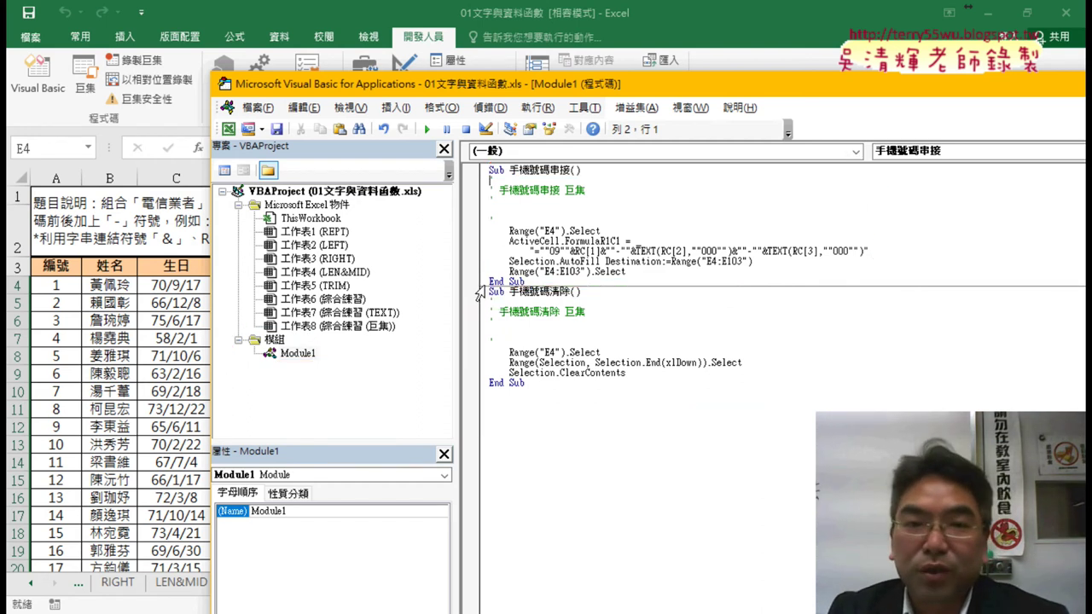
double_click(223, 86)
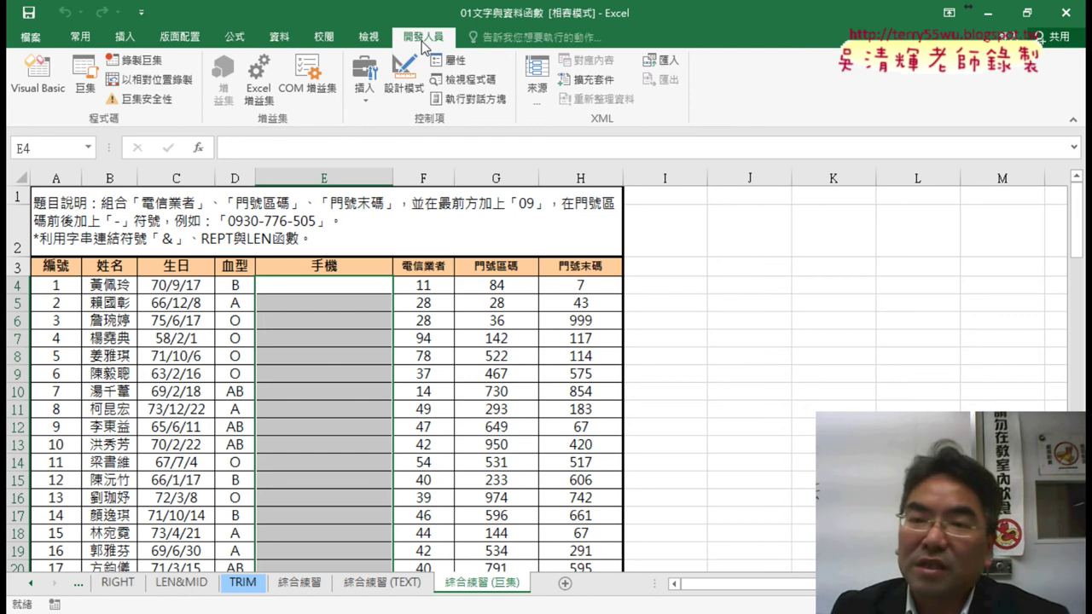
- Check the Macros list, close it, and show the insertable Form Controls from Developer > Insert
click(85, 81)
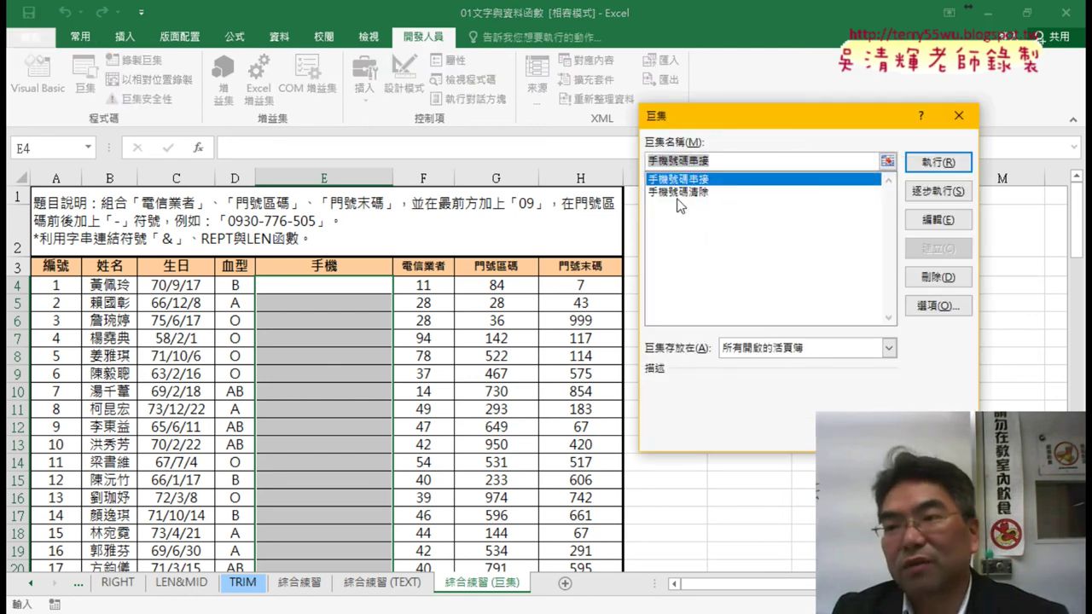
click(959, 115)
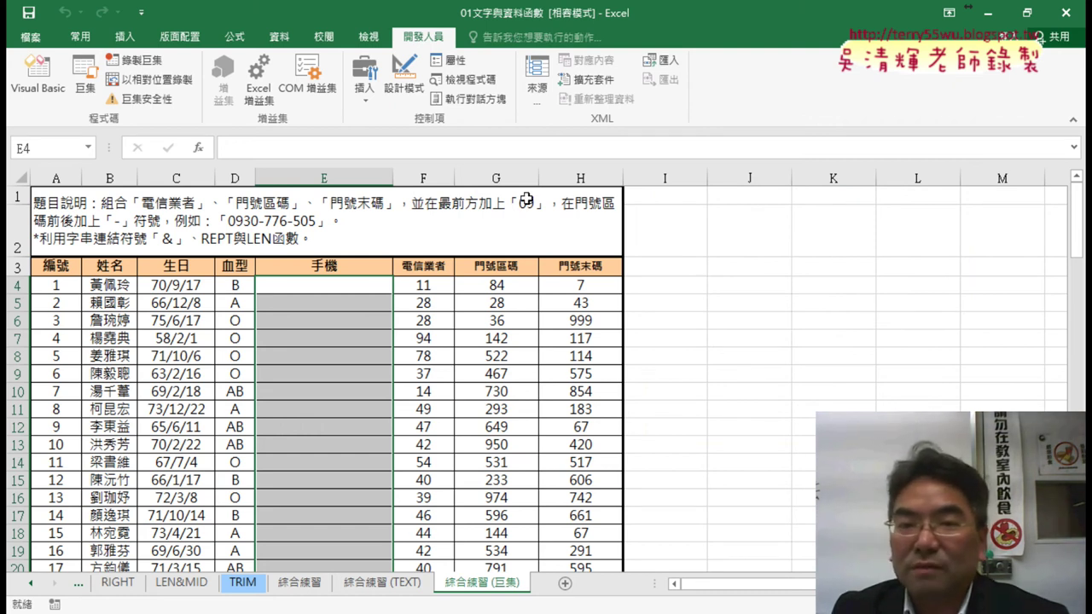
click(359, 105)
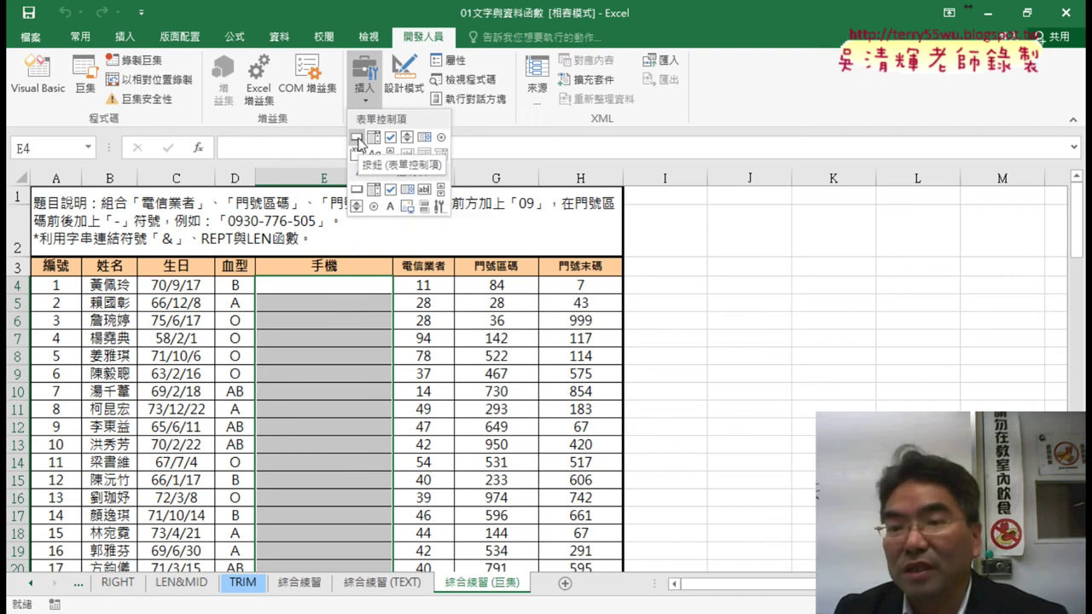
- Draw a form button to the right of the table and assign it the 手機號碼串接 macro
click(357, 139)
drag(673, 250, 874, 312)
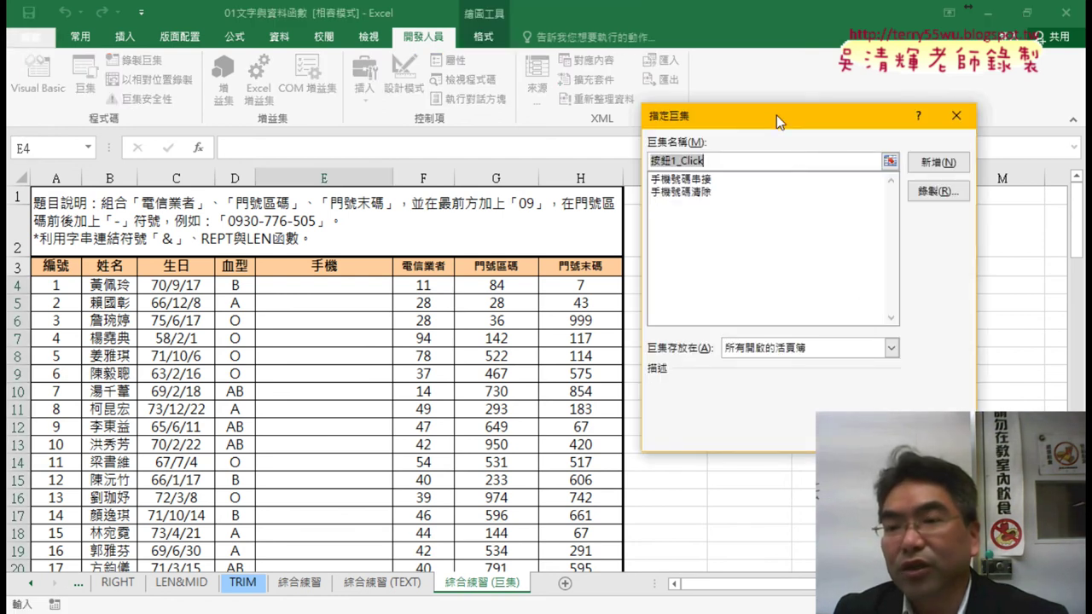
click(703, 181)
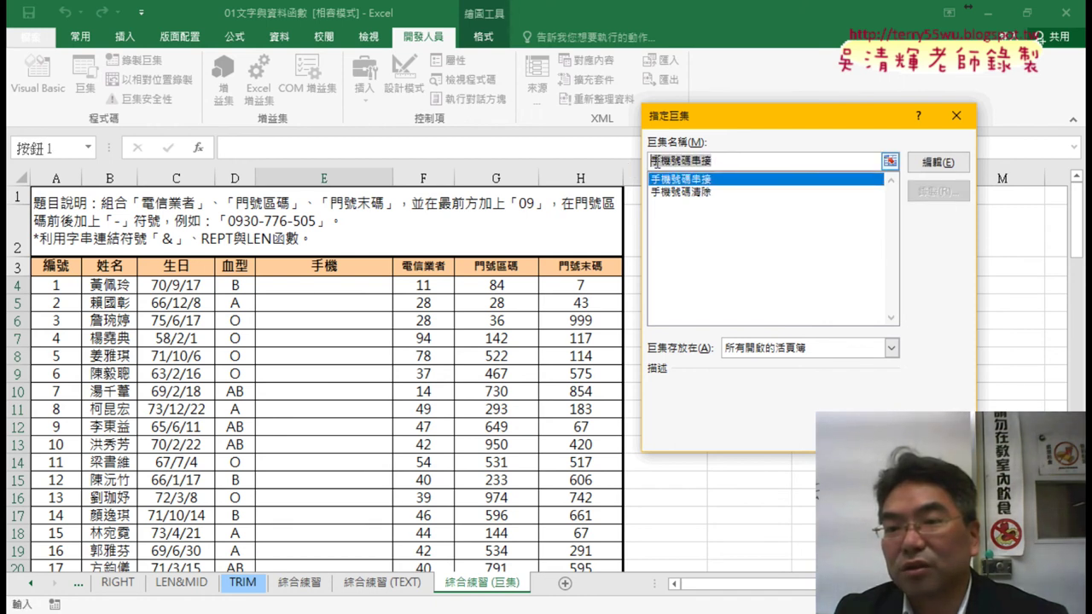
right_click(696, 165)
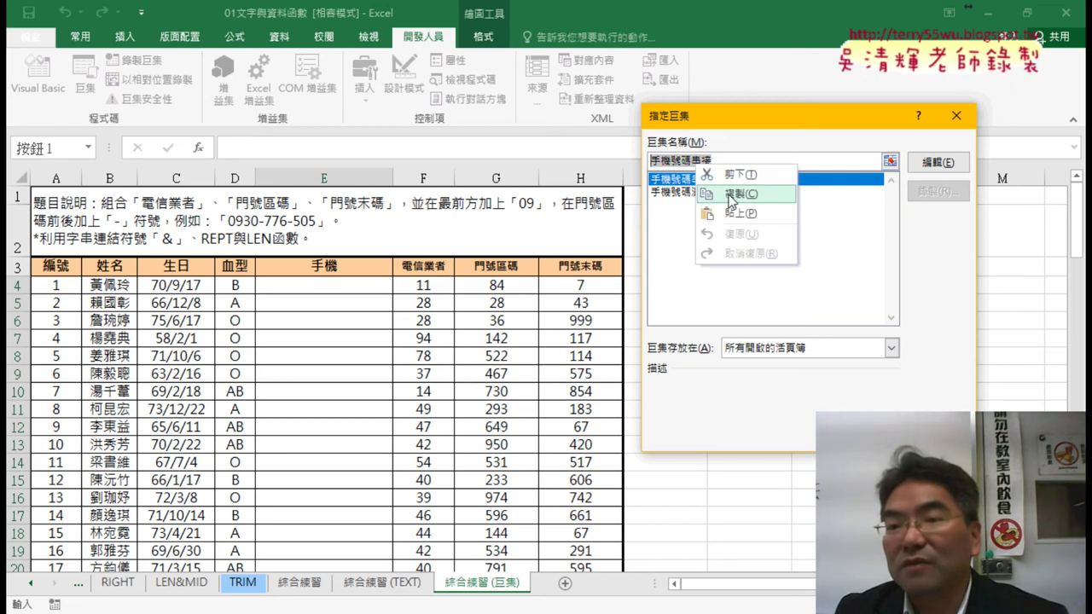
click(732, 195)
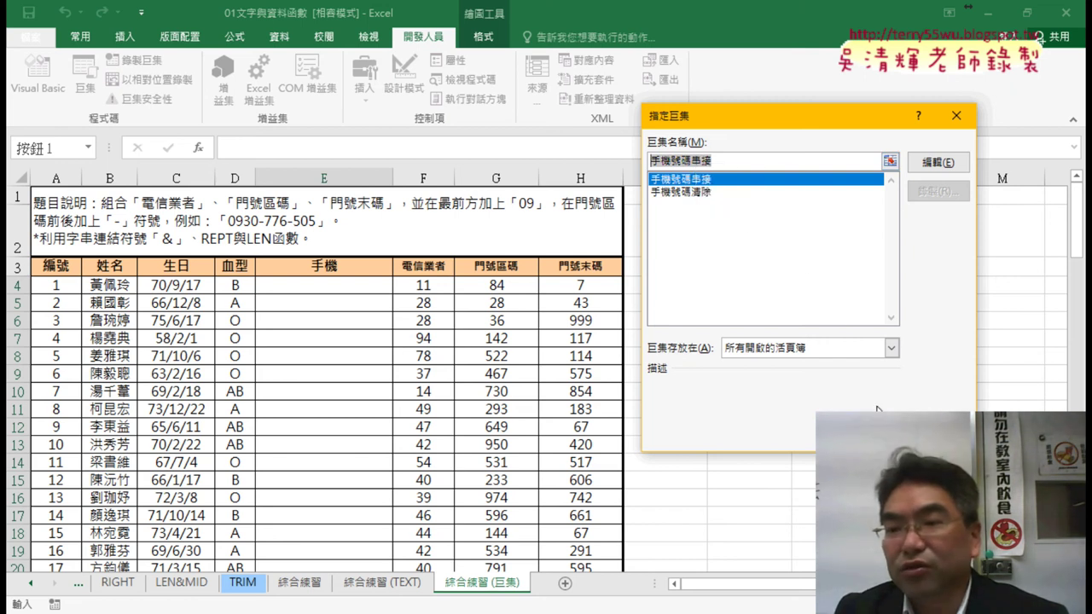
key(Return)
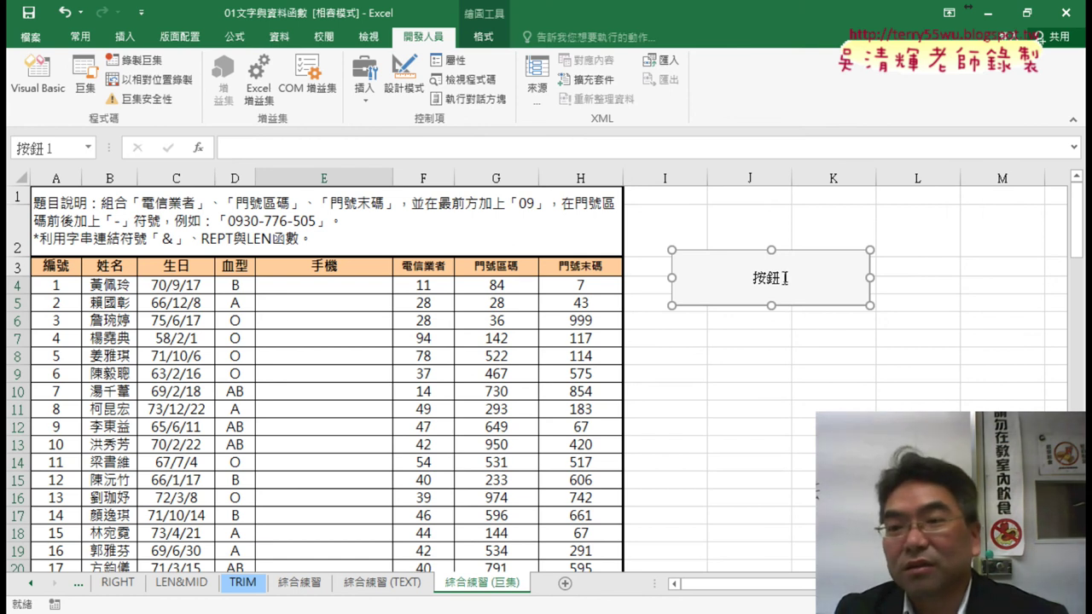
- Replace the button caption 按鈕 1 with 手機號碼串接
click(754, 278)
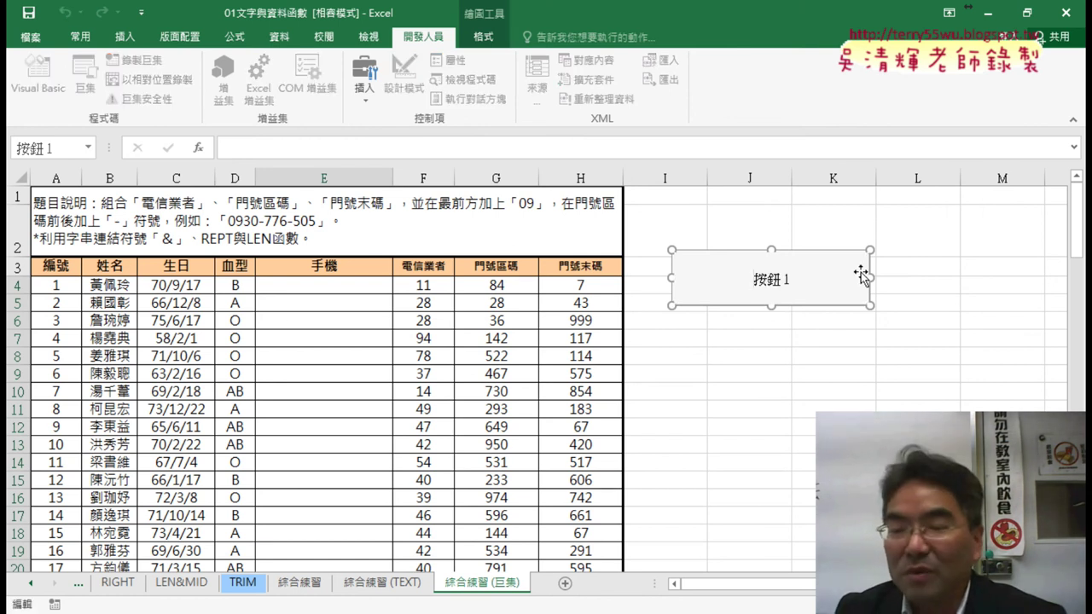
key(Delete)
key(Delete)
key(Delete)
key(Delete)
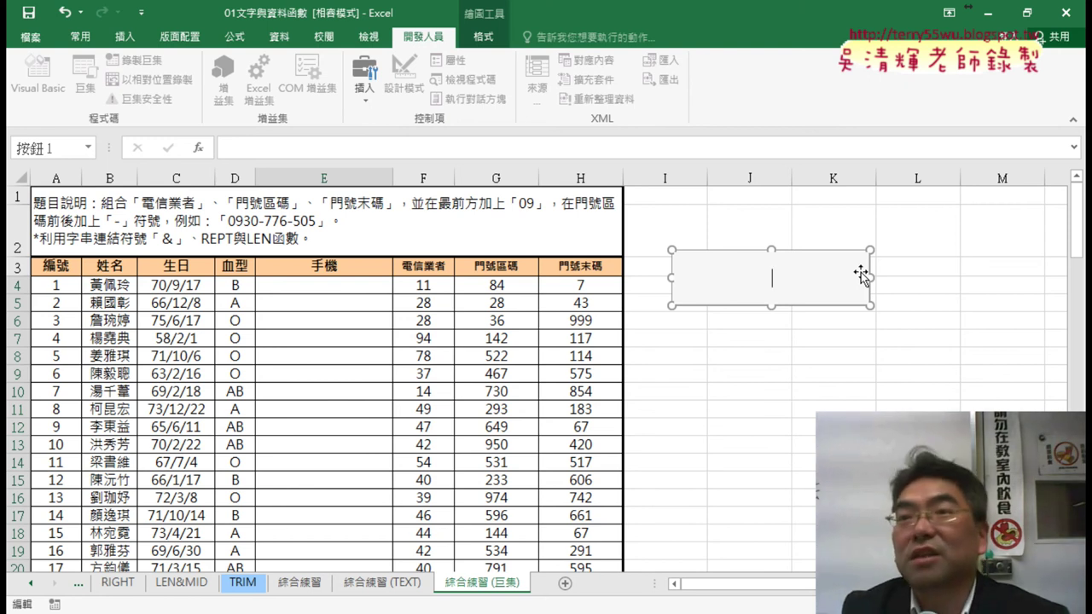
text(手機號碼串接)
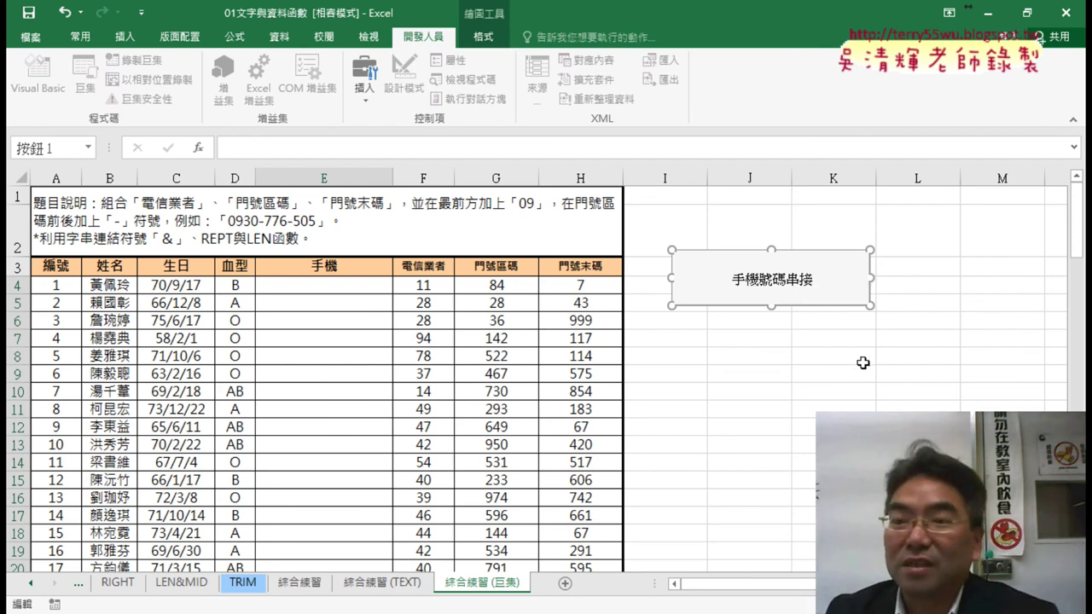
click(849, 389)
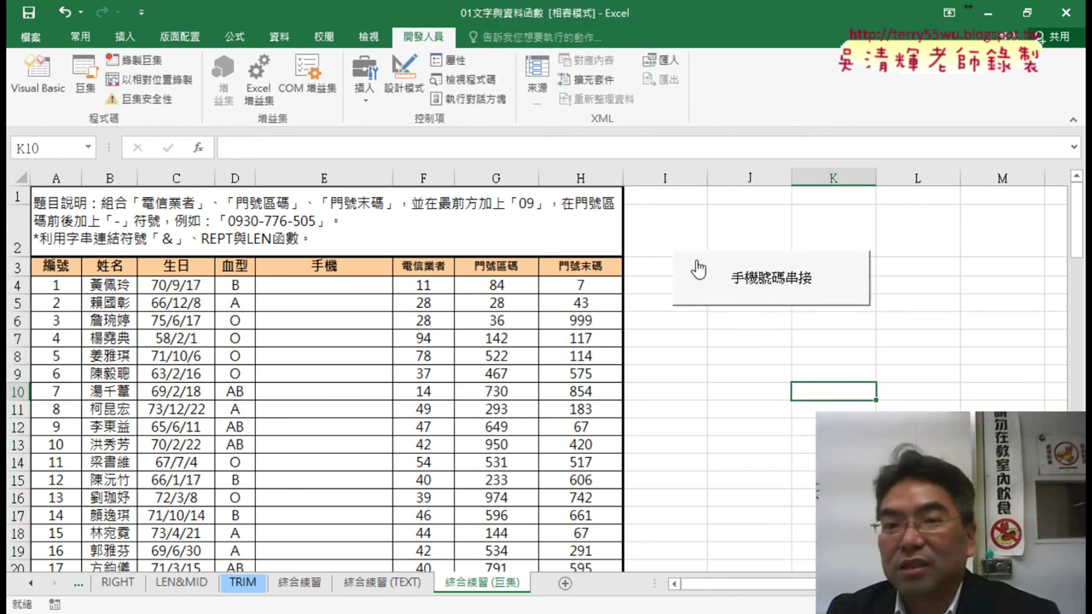
click(364, 81)
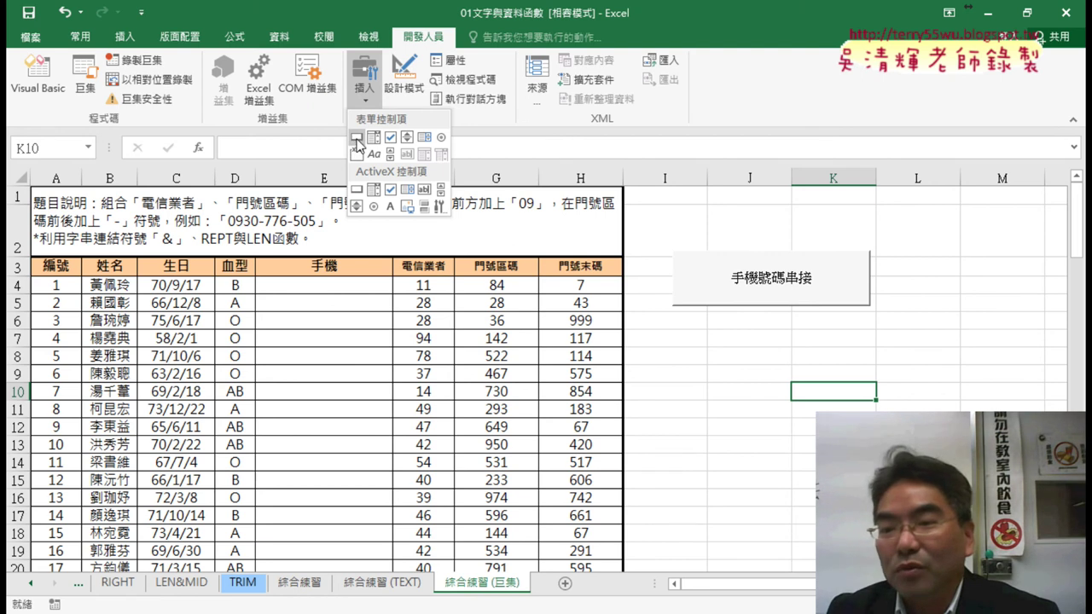
click(356, 137)
drag(672, 318, 872, 374)
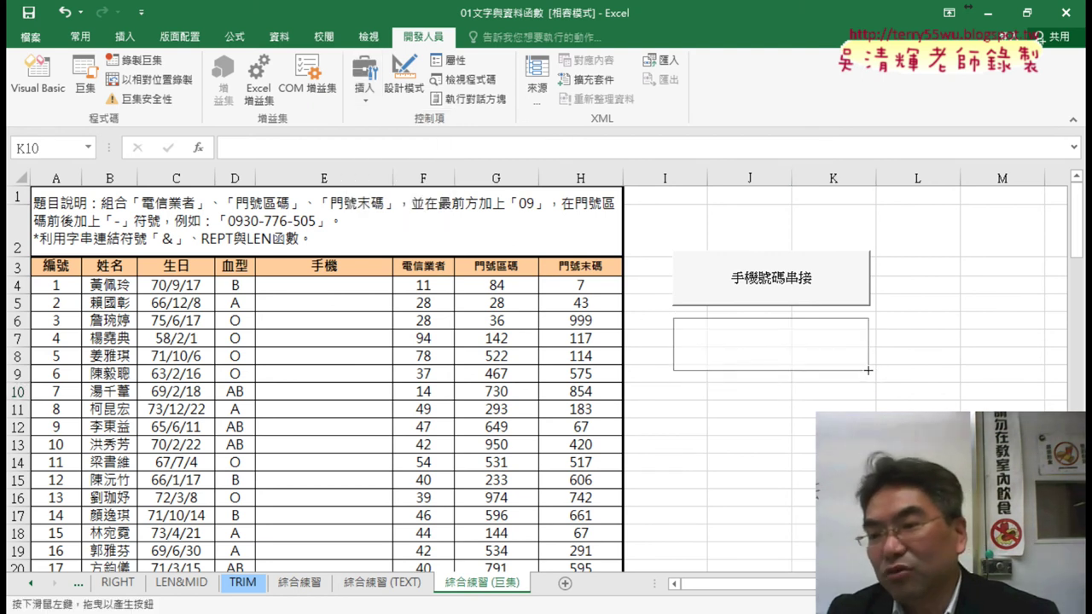
drag(871, 374, 871, 373)
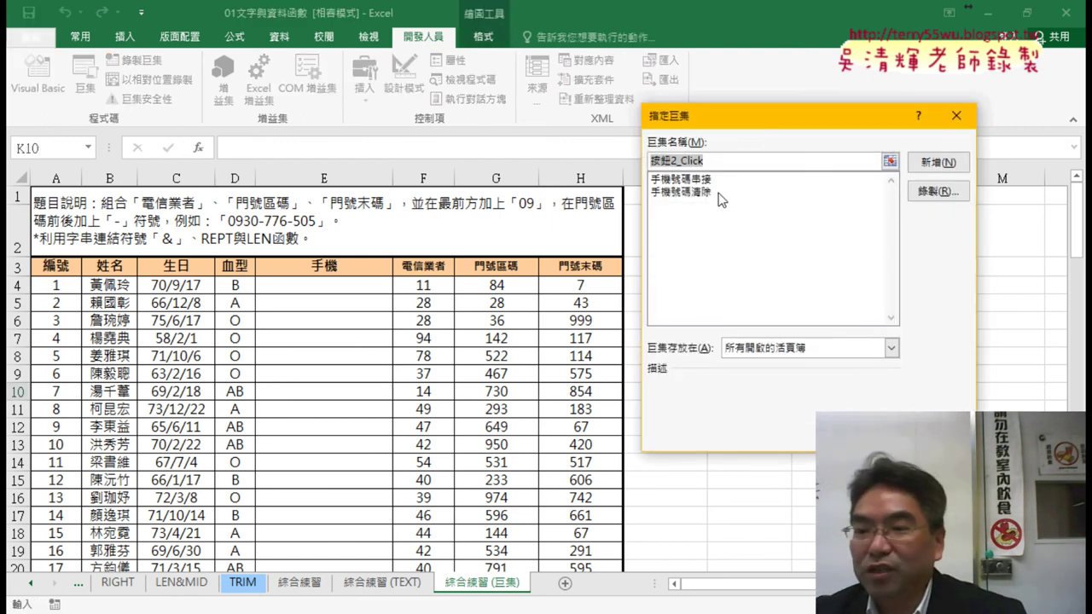
key(Escape)
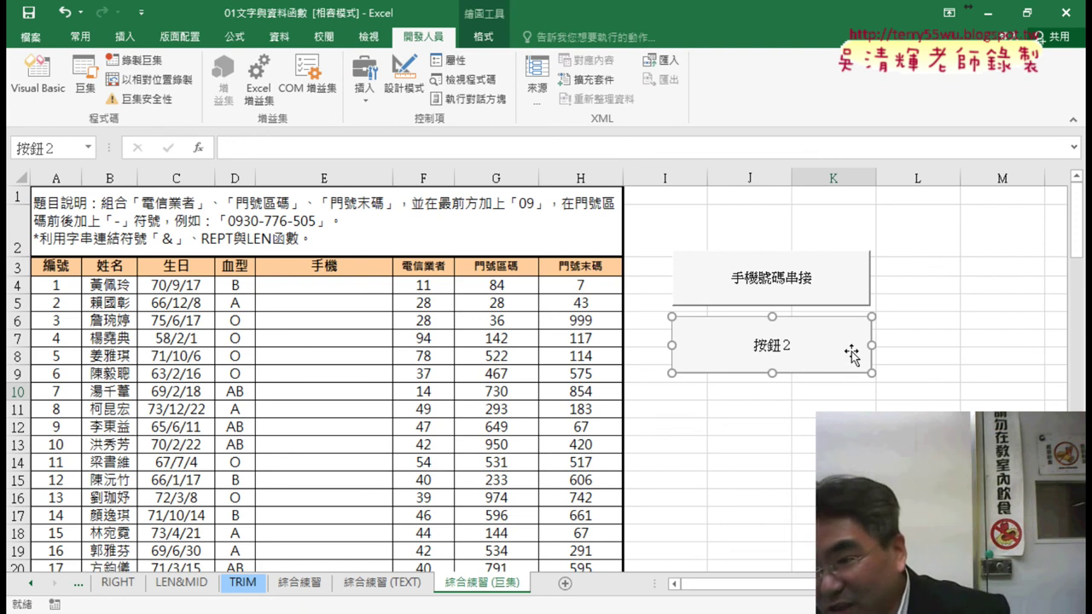
key(Delete)
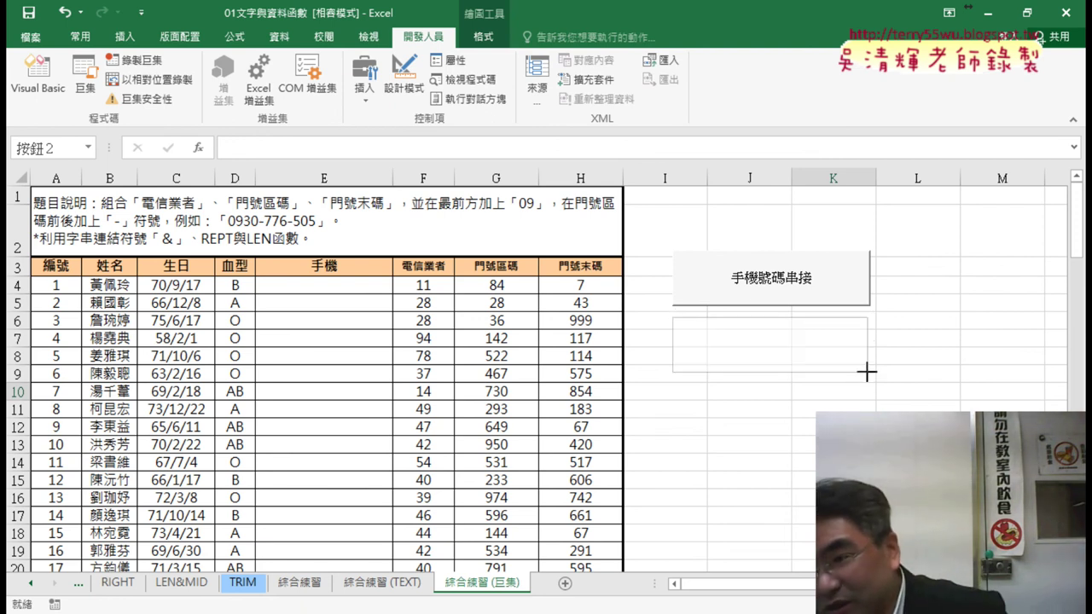
key(Escape)
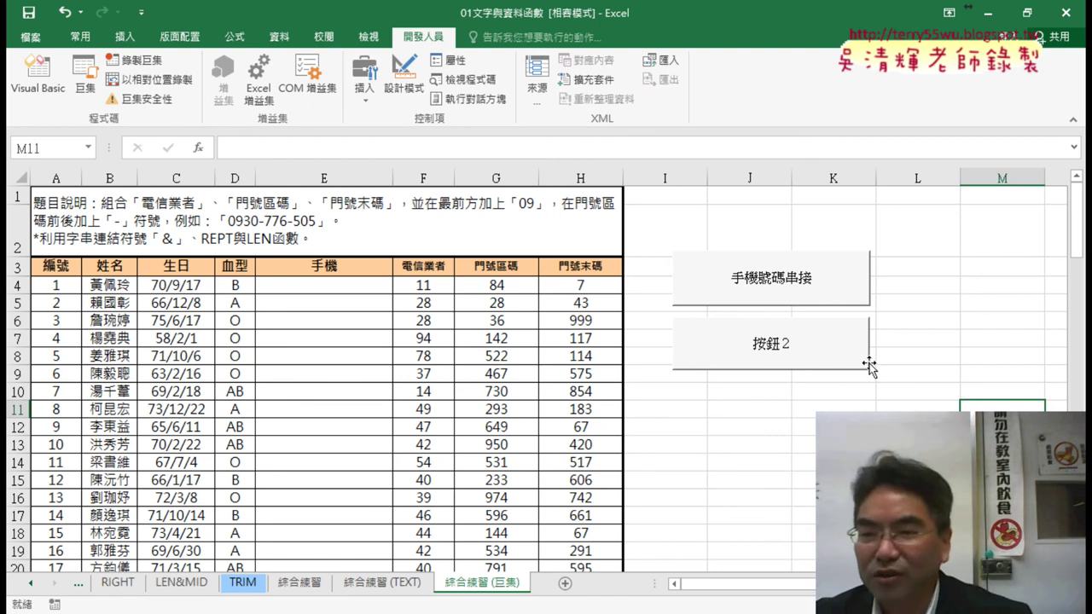
right_click(828, 363)
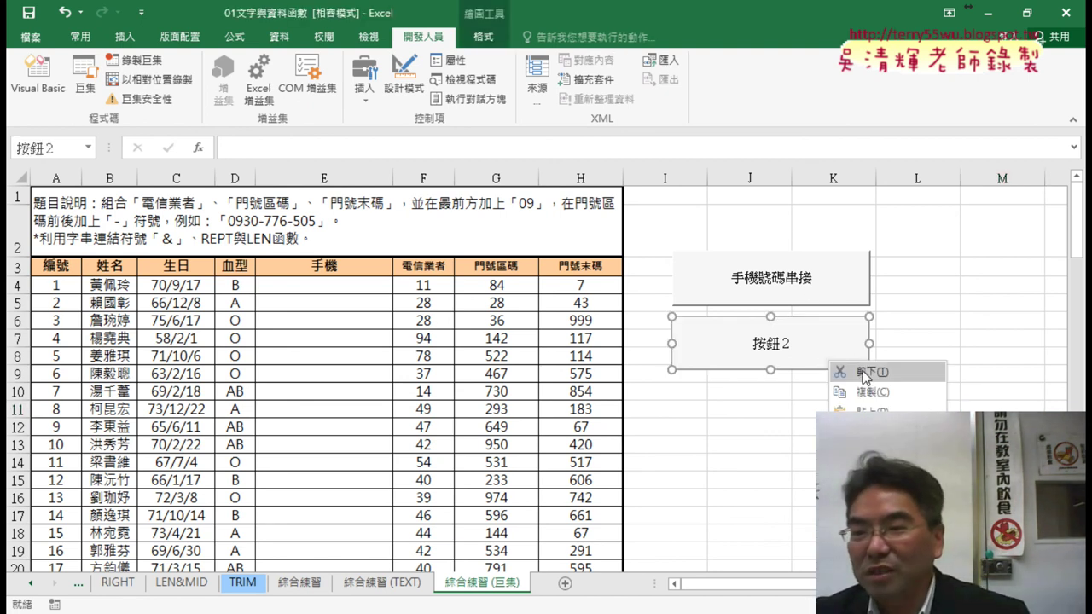
click(865, 372)
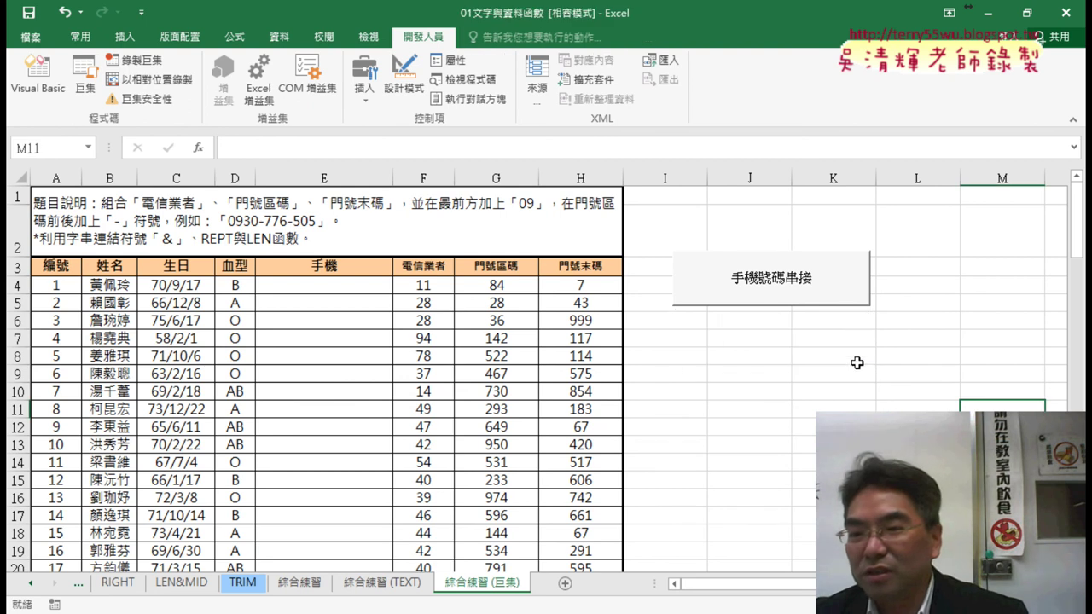
- Copy the 手機號碼串接 button and place the copy just below it
right_click(778, 292)
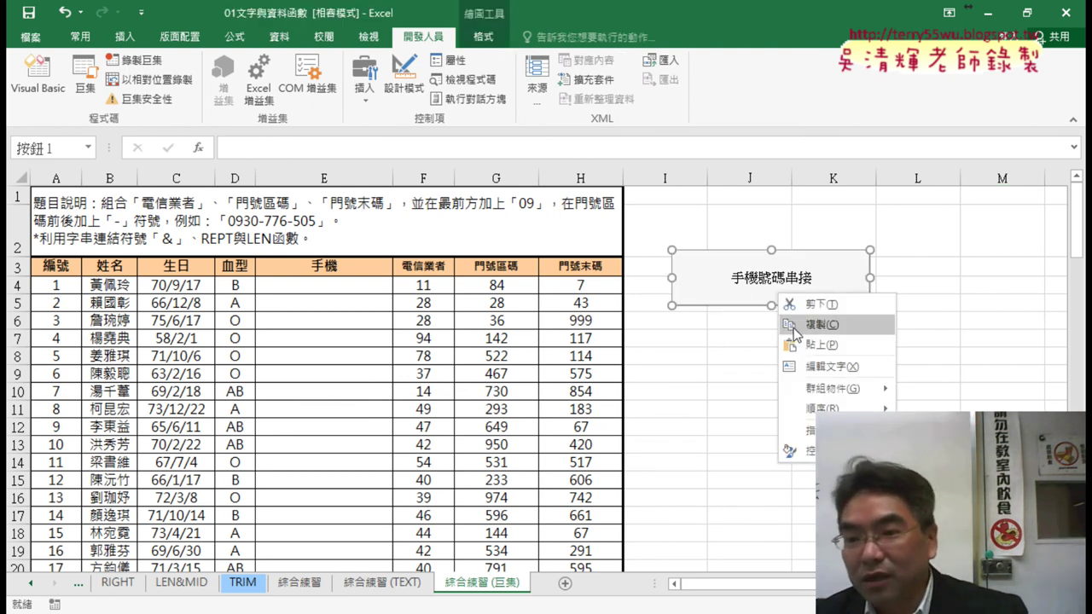
click(794, 326)
click(683, 326)
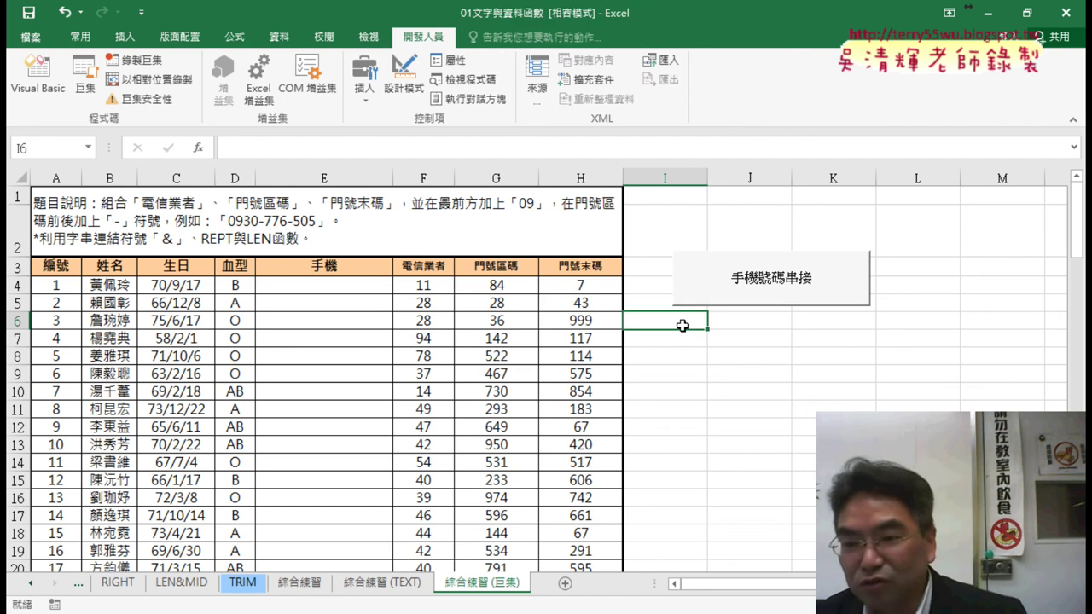
key(ctrl+v)
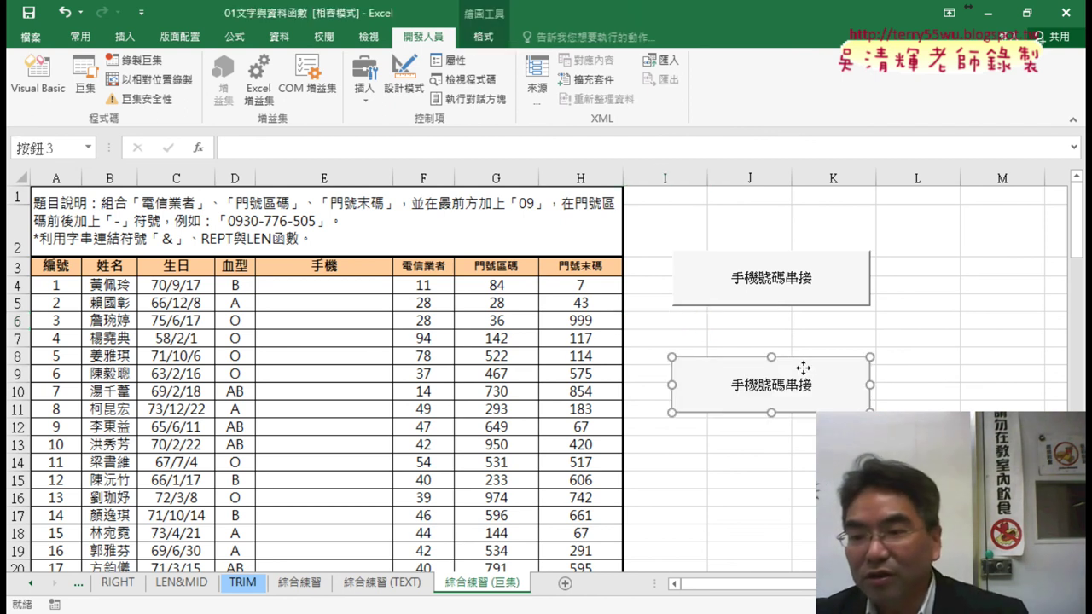
drag(803, 368, 803, 327)
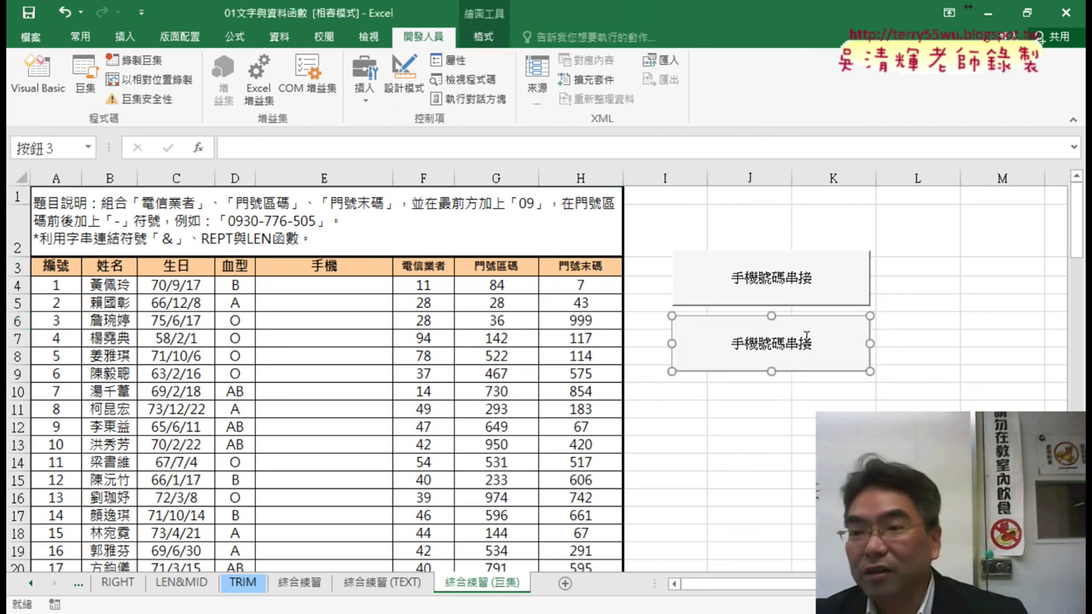
- Assign the 手機號碼清除 macro to the copied button
right_click(803, 331)
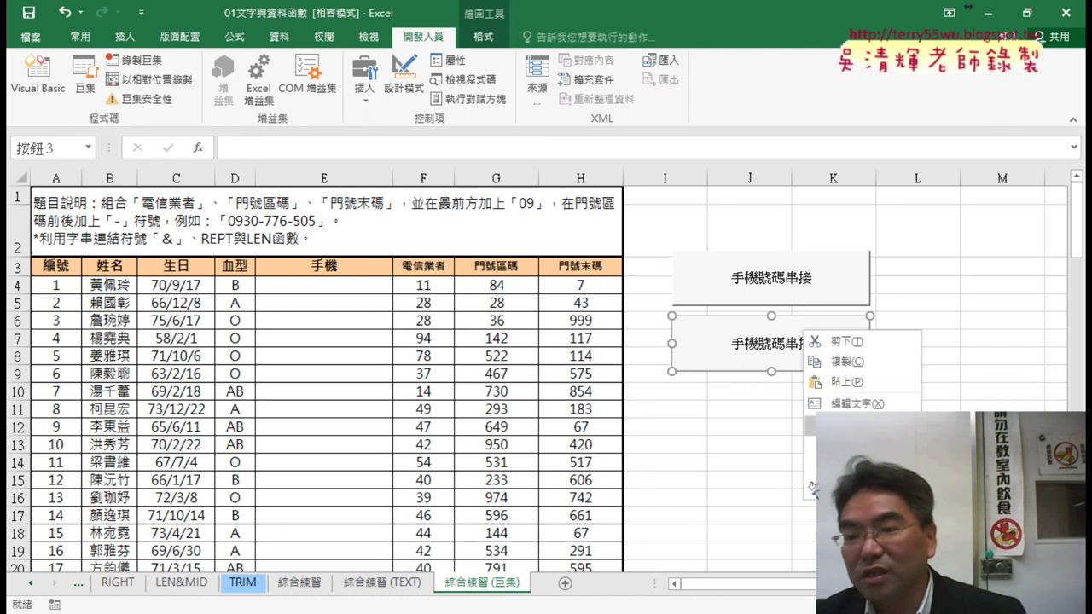
click(810, 468)
click(735, 349)
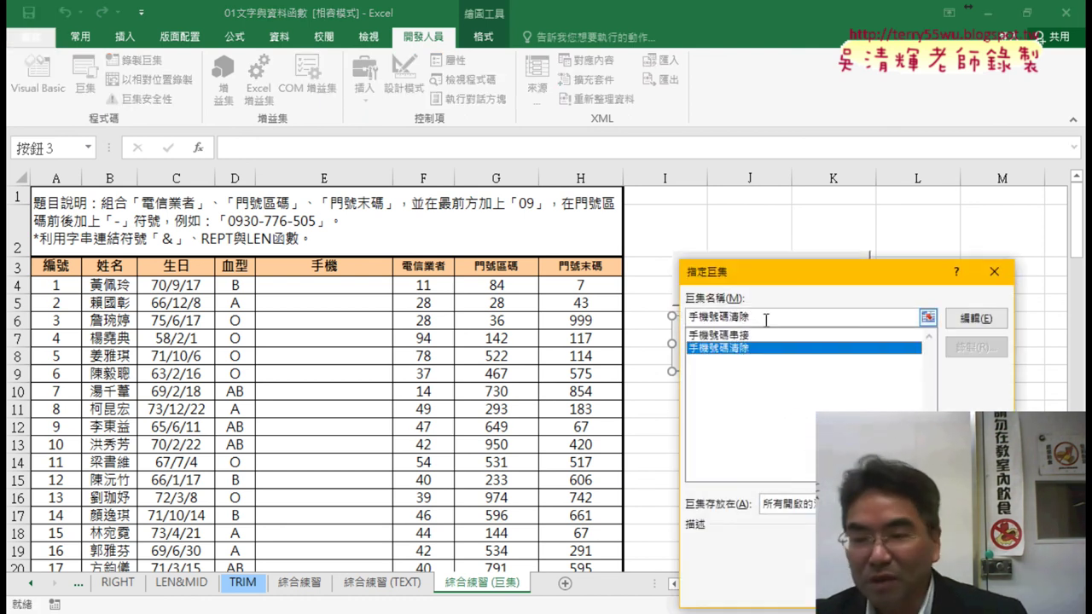
key(Return)
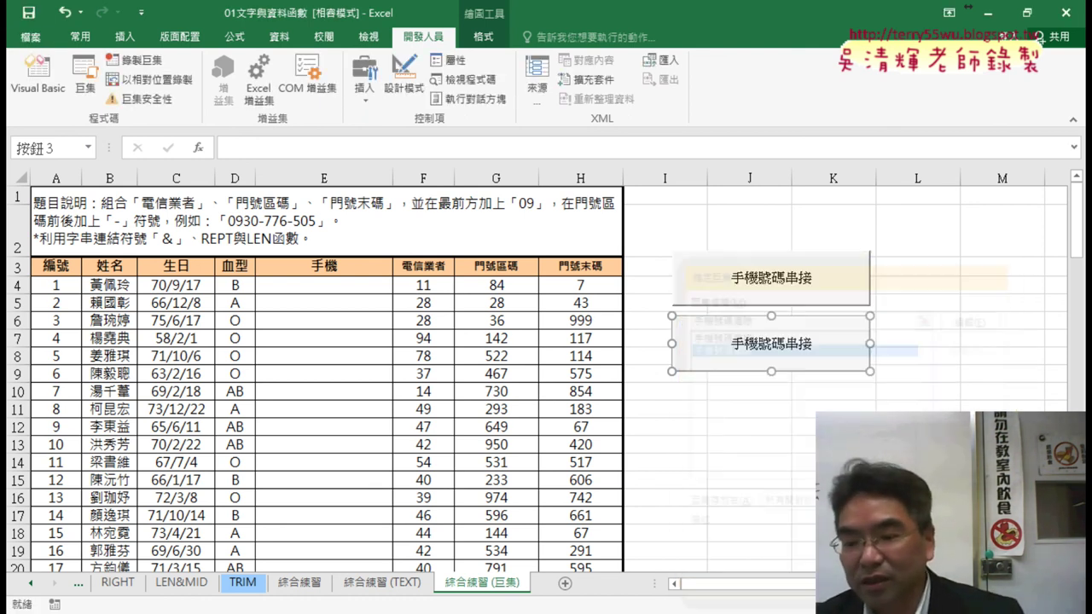
- Change the copied button's caption to 手機號碼清除
click(740, 345)
key(BackSpace)
key(Delete)
key(Delete)
key(Delete)
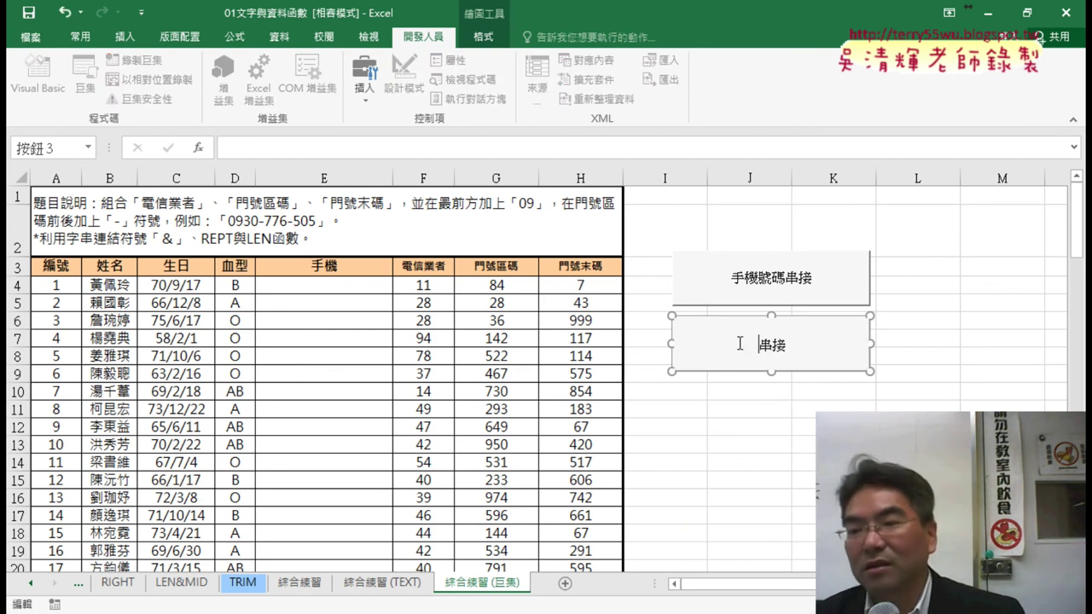
text(手機號碼清除)
click(834, 463)
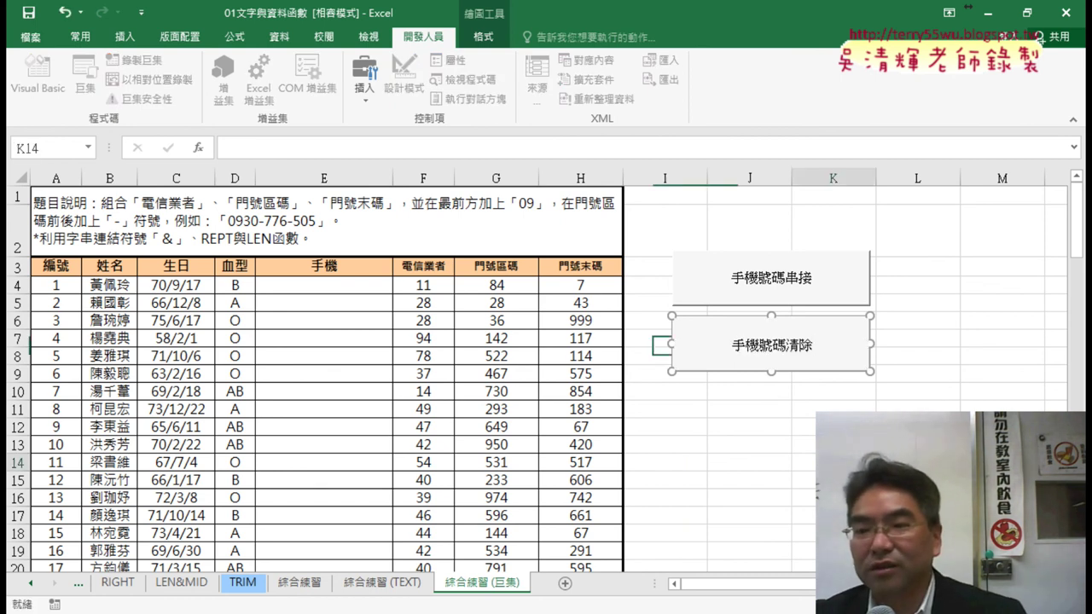
- Alternate the 手機號碼串接 and 手機號碼清除 buttons to fill column E with 09xx-xxx-xxx numbers and clear it
click(792, 298)
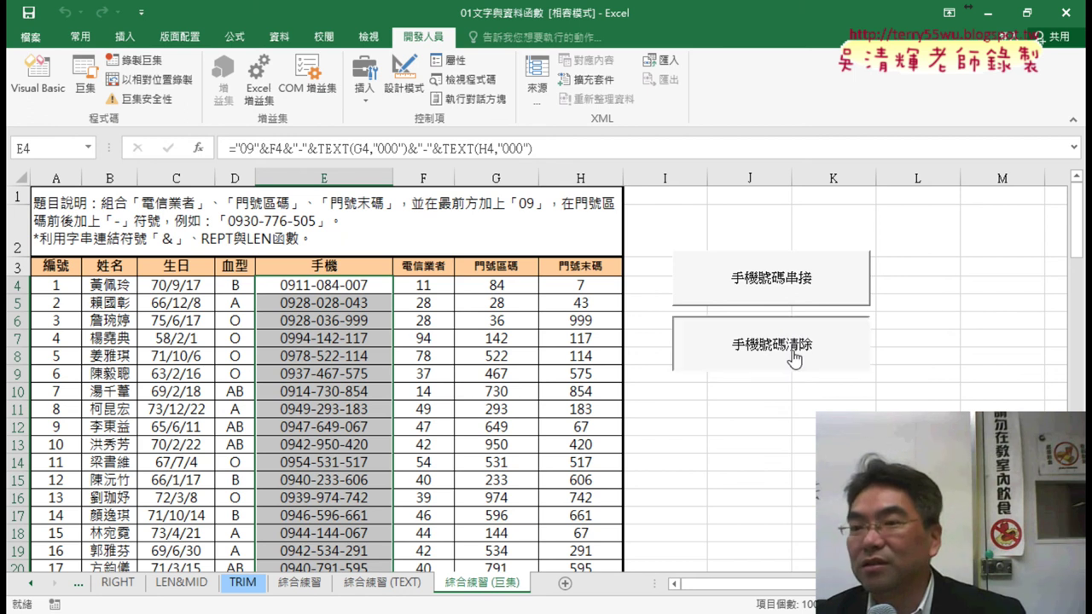
click(794, 356)
click(797, 287)
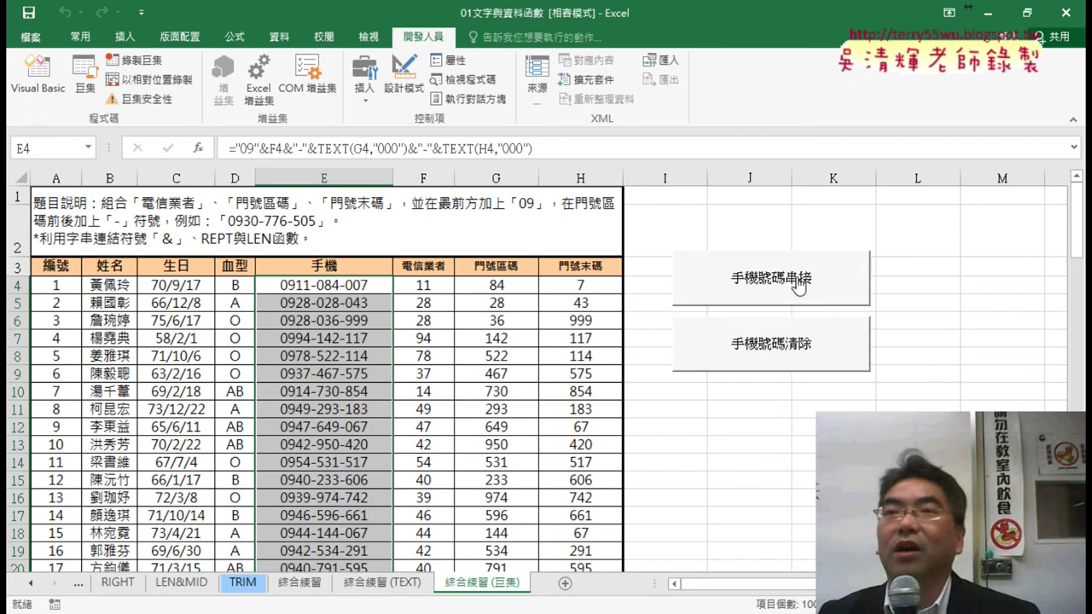
click(795, 348)
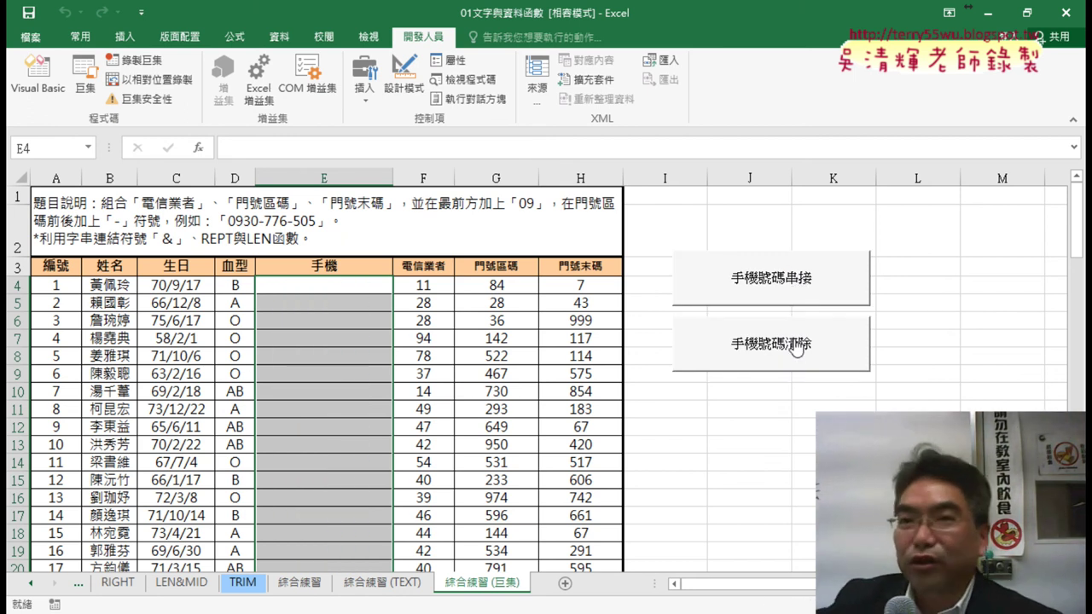